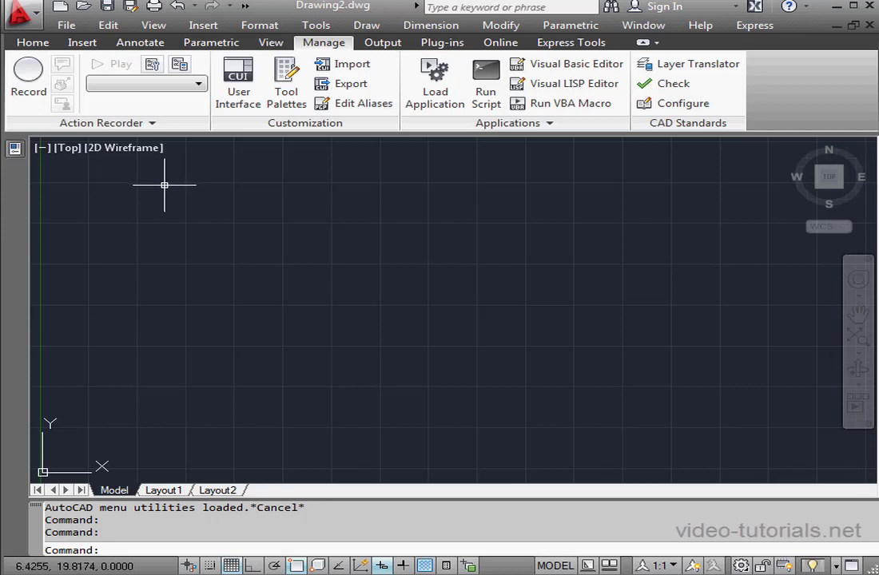
Start recording an action macro and begin a line at point 5,7.5
click(32, 78)
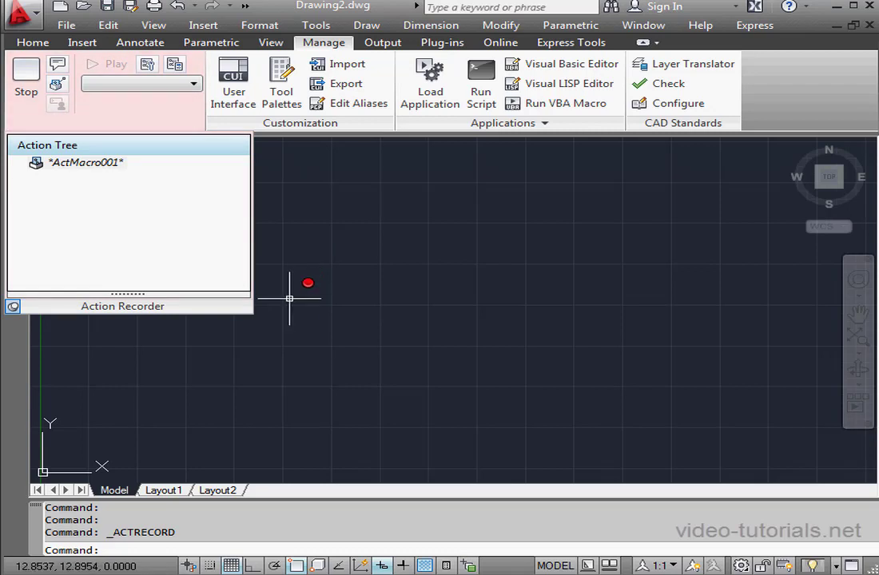
text(L)
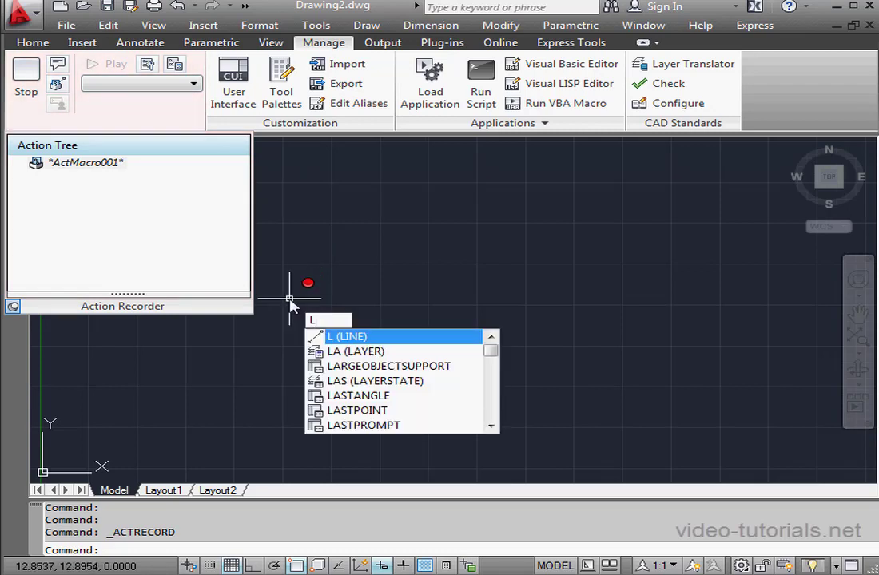
key(Return)
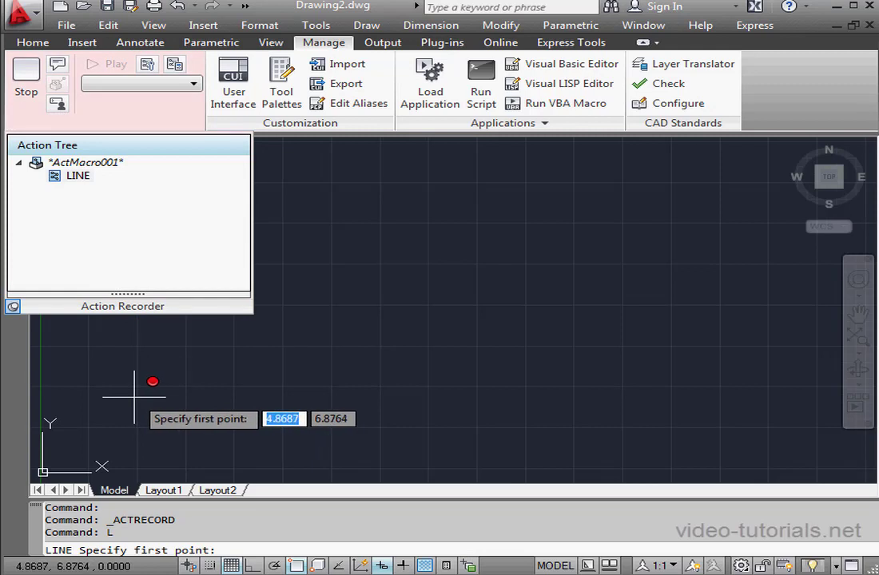
text(5)
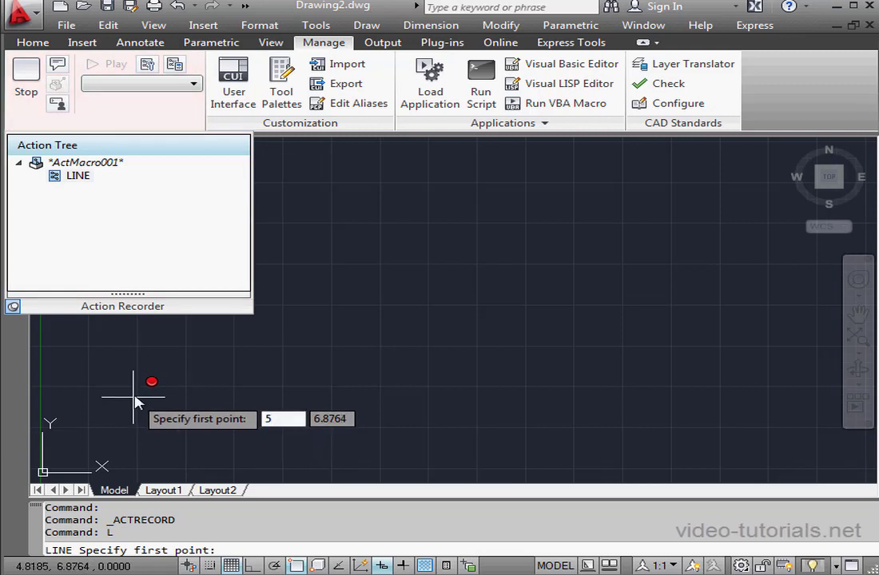
key(Tab)
text(7)
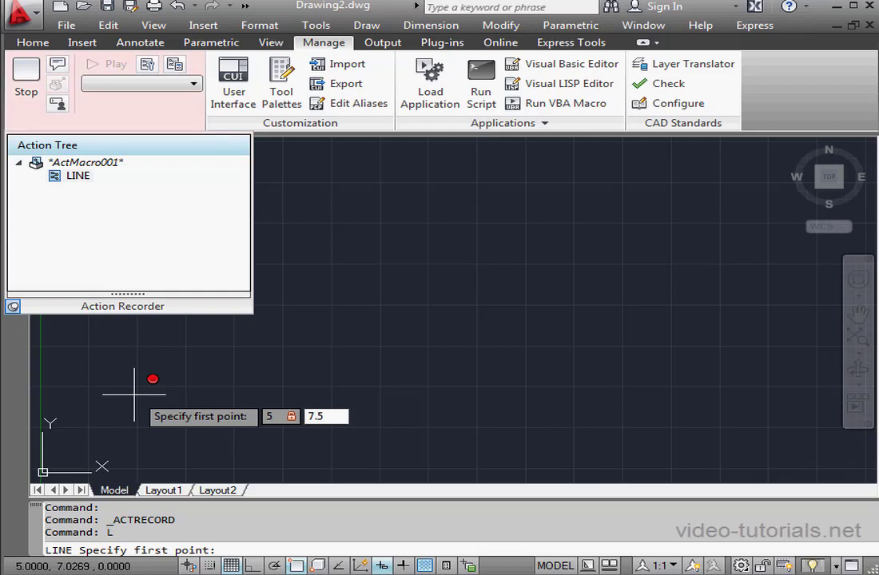
text(.5)
key(Return)
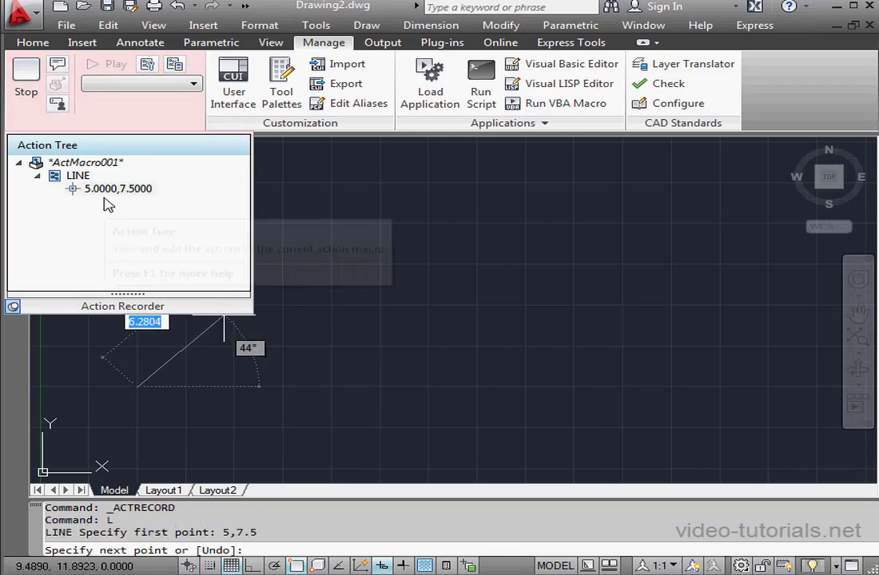
With Ortho mode turned on, draw a 5-unit segment to the right and a 5-unit segment straight down
click(252, 566)
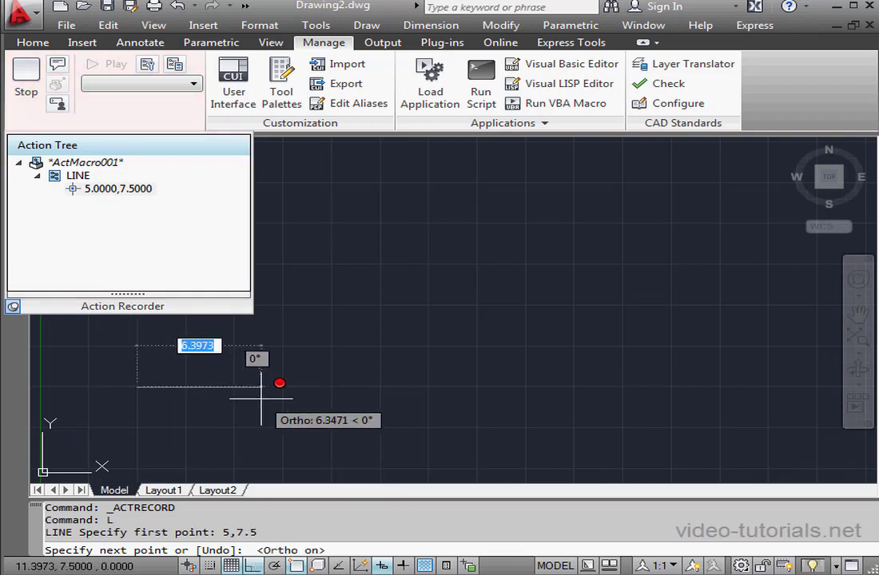
text(5)
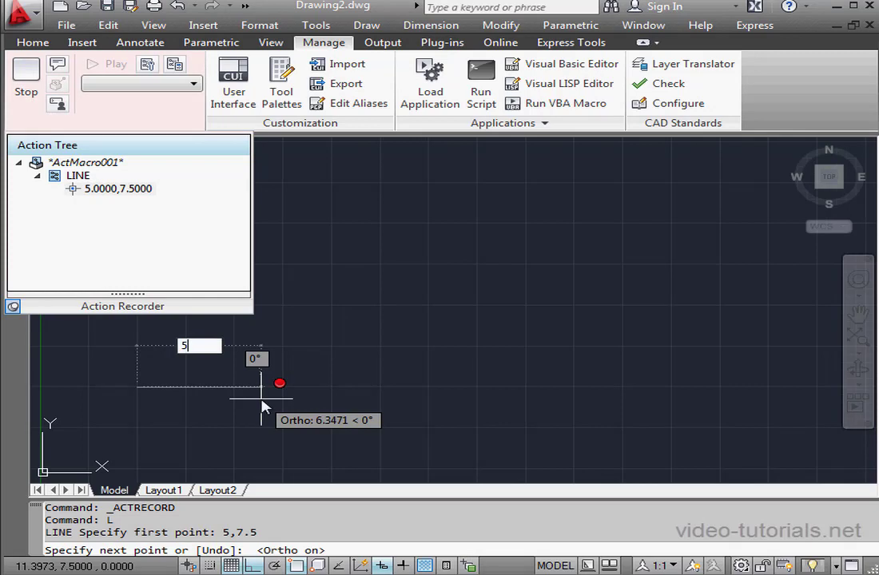
key(Return)
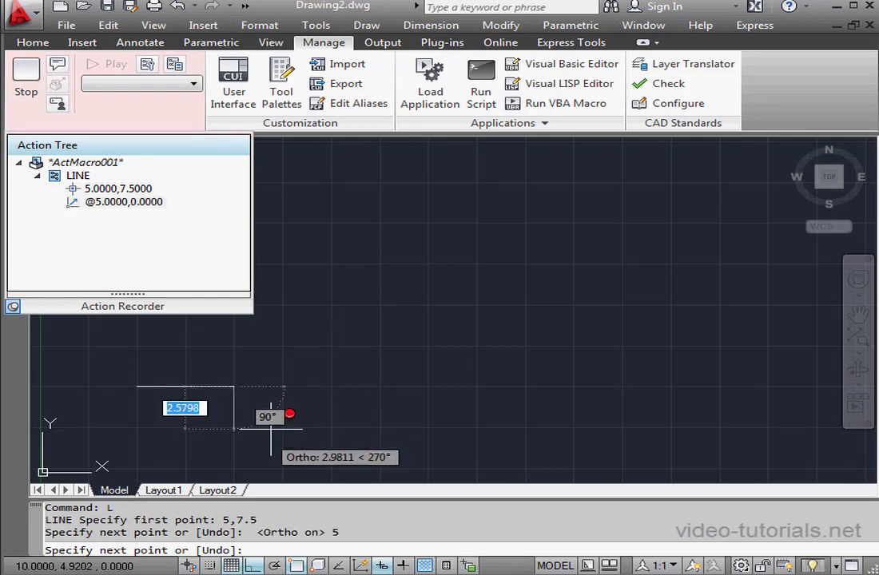
text(5)
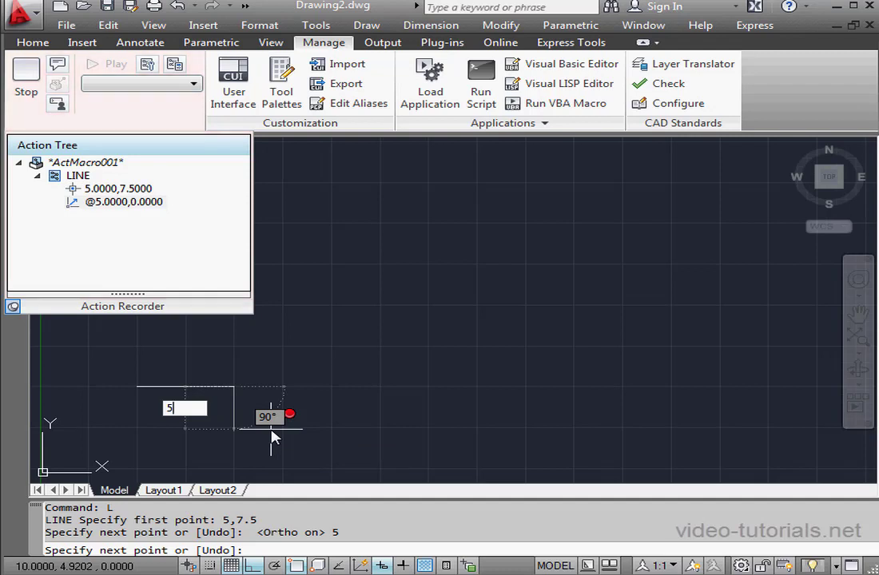
key(Return)
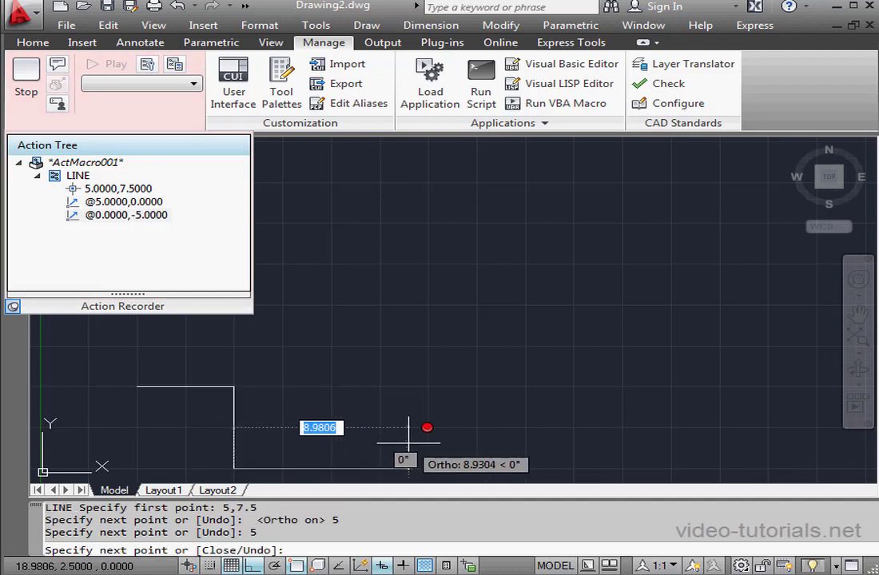
Continue the line 10 units right, 5 units up and 10 units right, and finish it there
text(10)
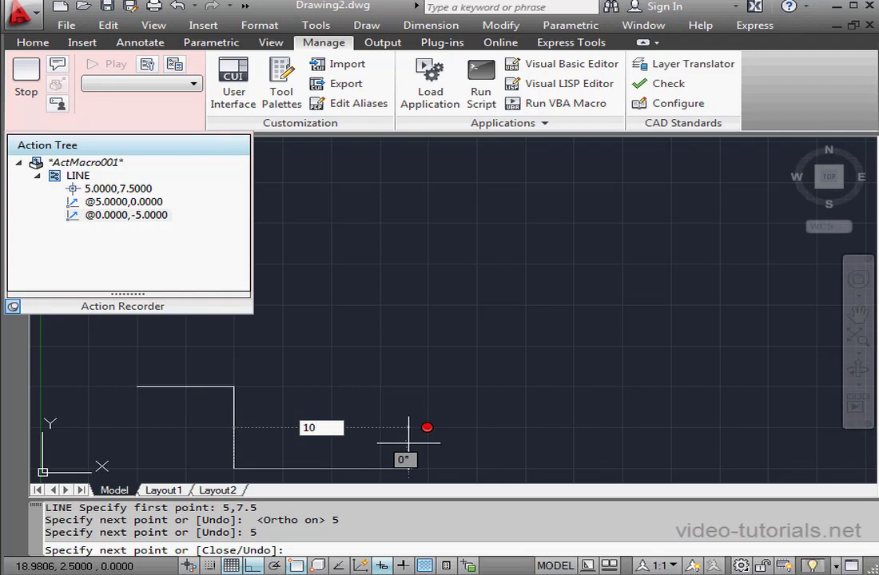
key(Return)
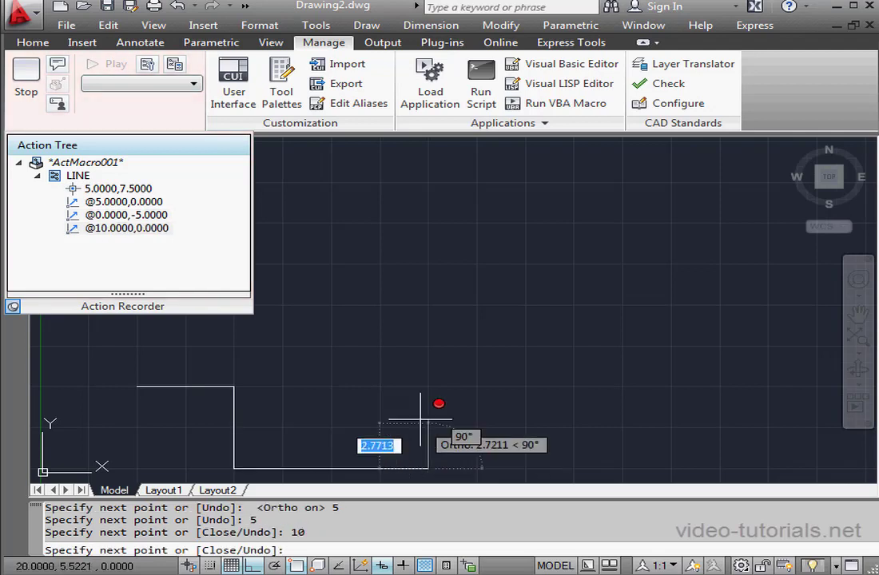
text(5)
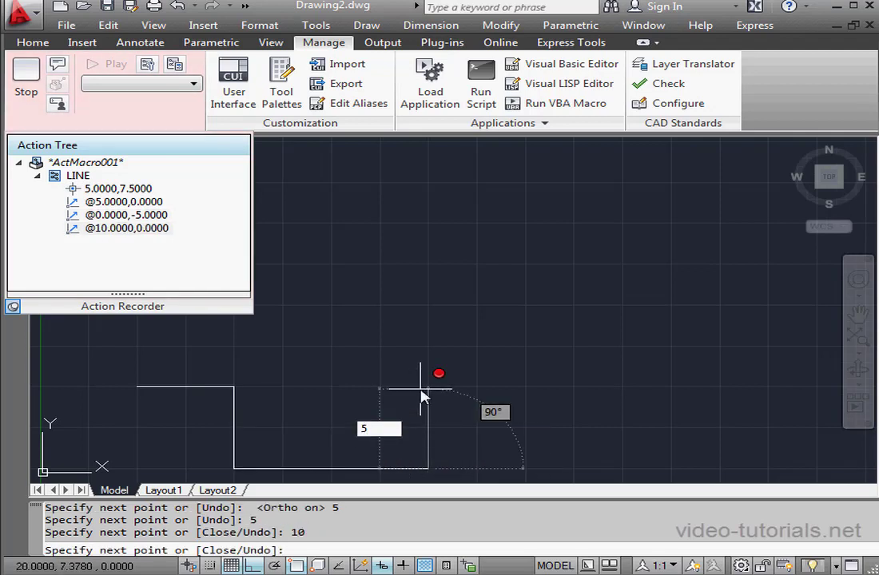
key(Return)
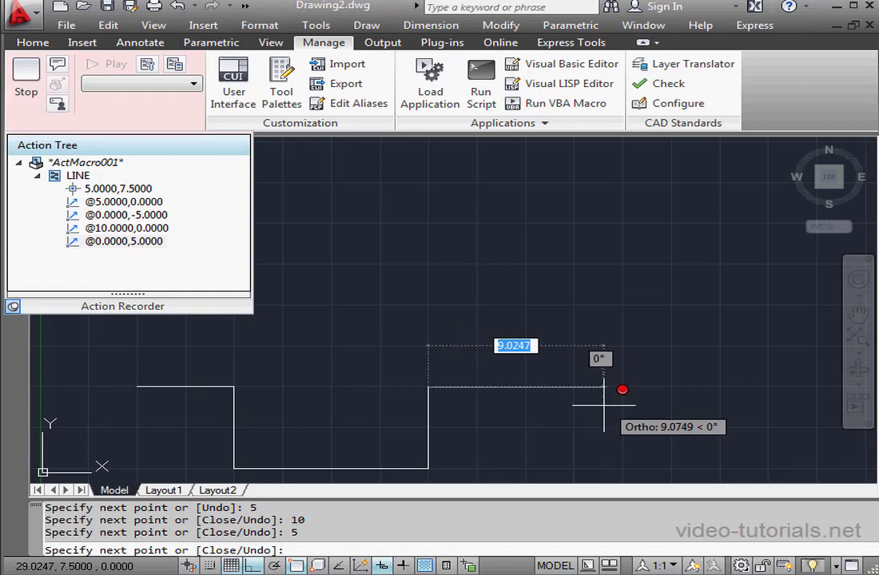
text(1)
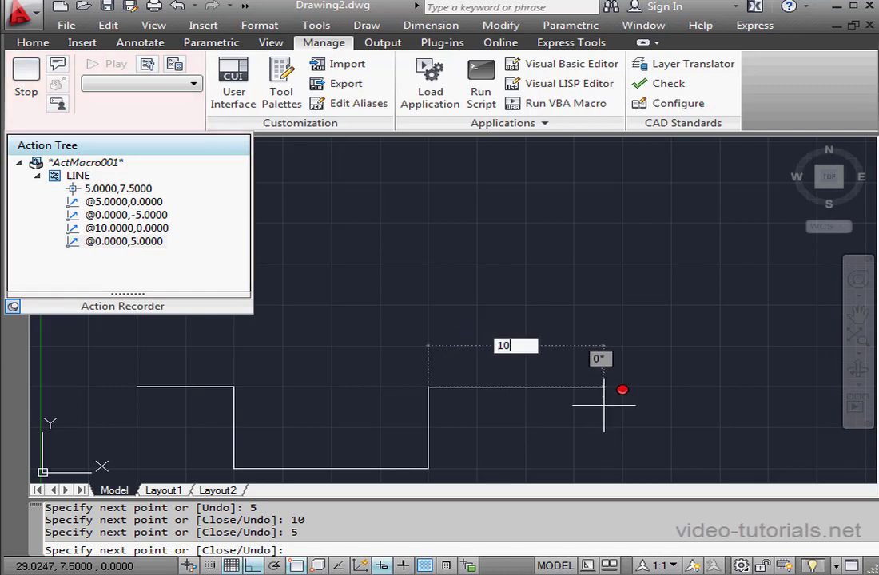
text(0)
key(Return)
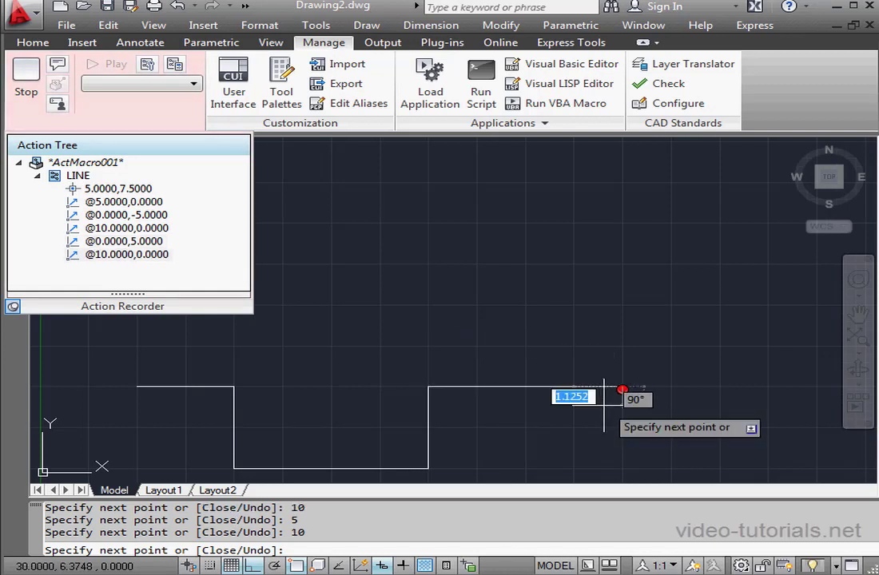
right_click(629, 364)
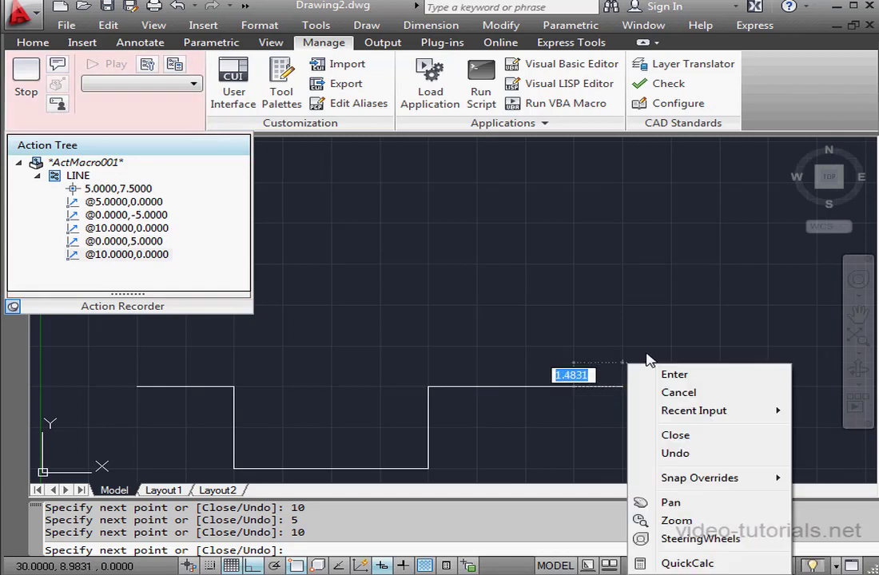
click(709, 383)
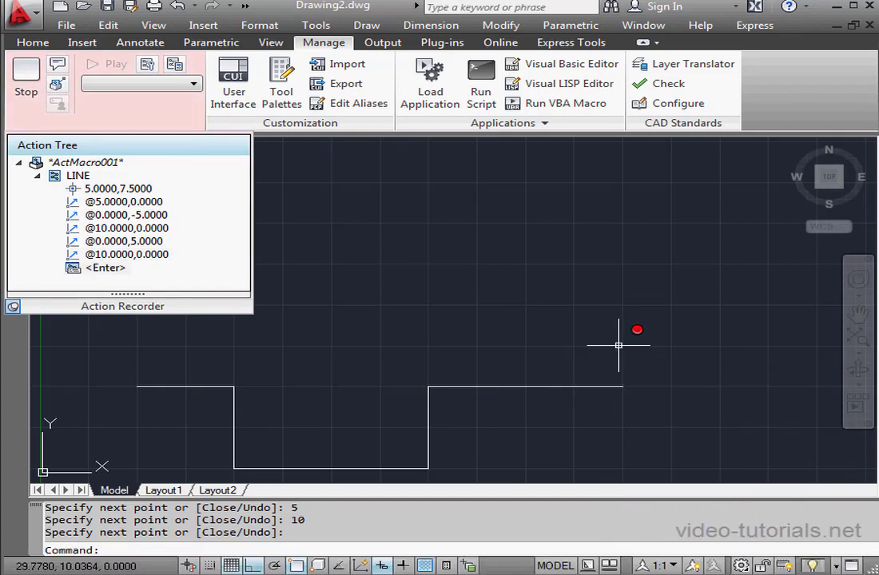
Draw a circle of radius 2 centred on the upper corner at the right side of the notch
text(c)
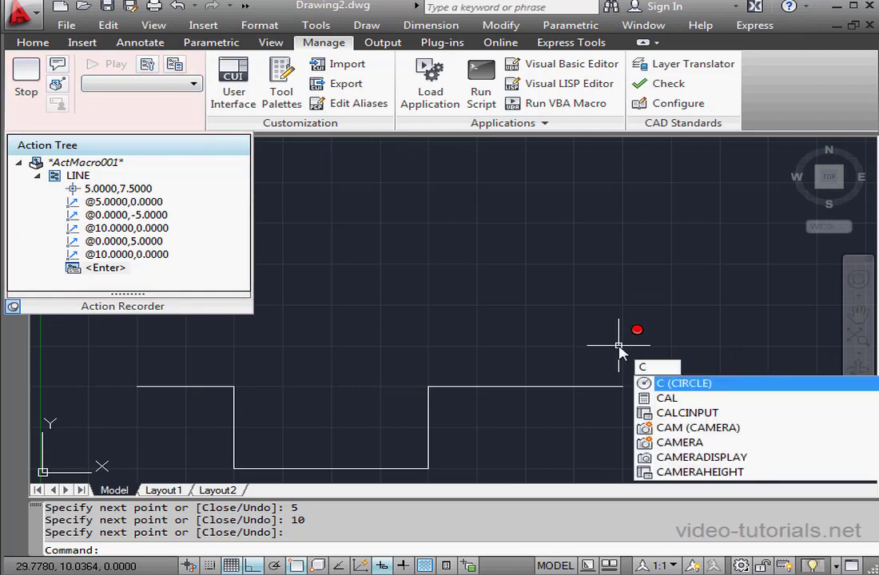
key(Return)
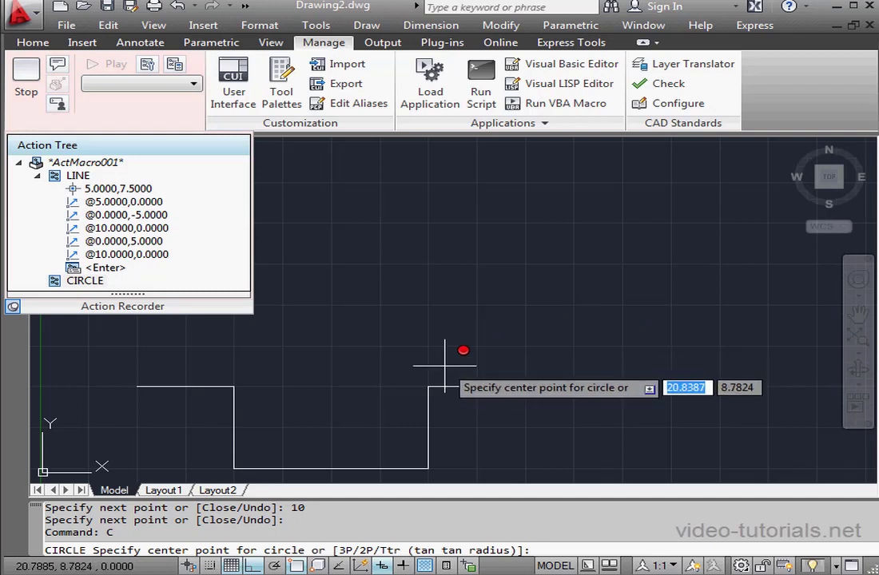
click(429, 387)
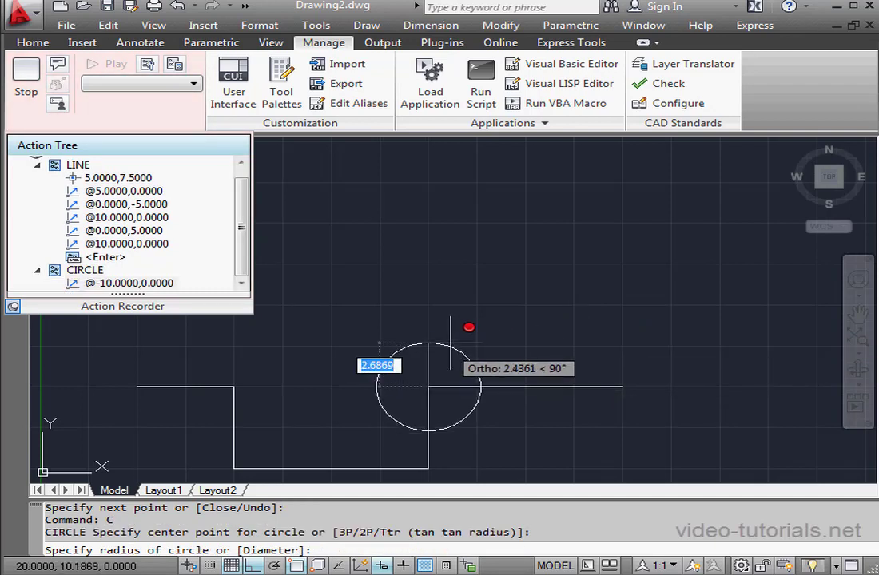
text(2)
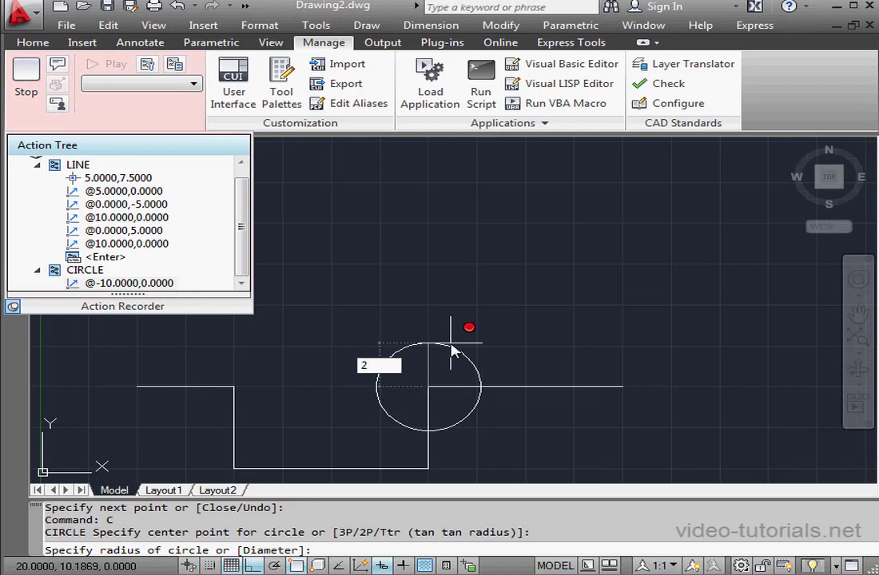
key(Return)
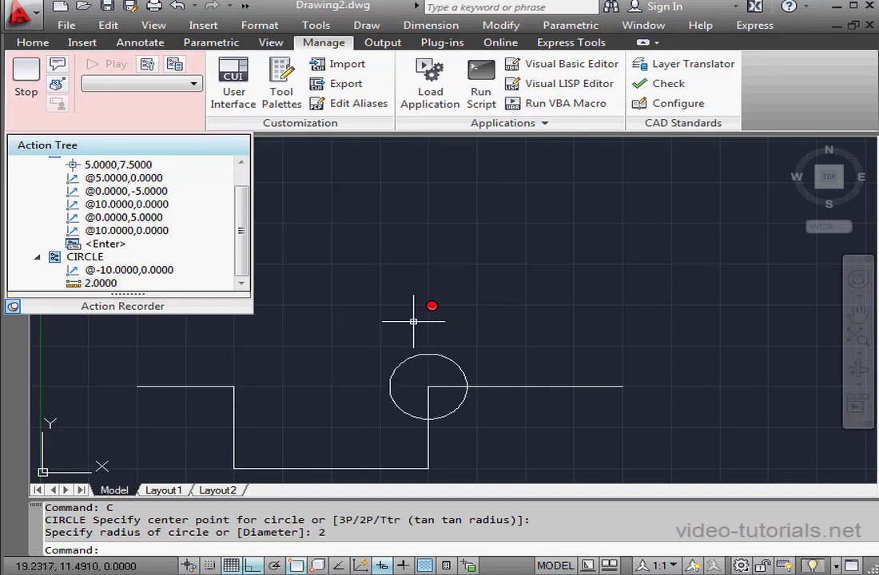
Copy the circle from its centre to the upper corner at the left side of the notch
text(CO)
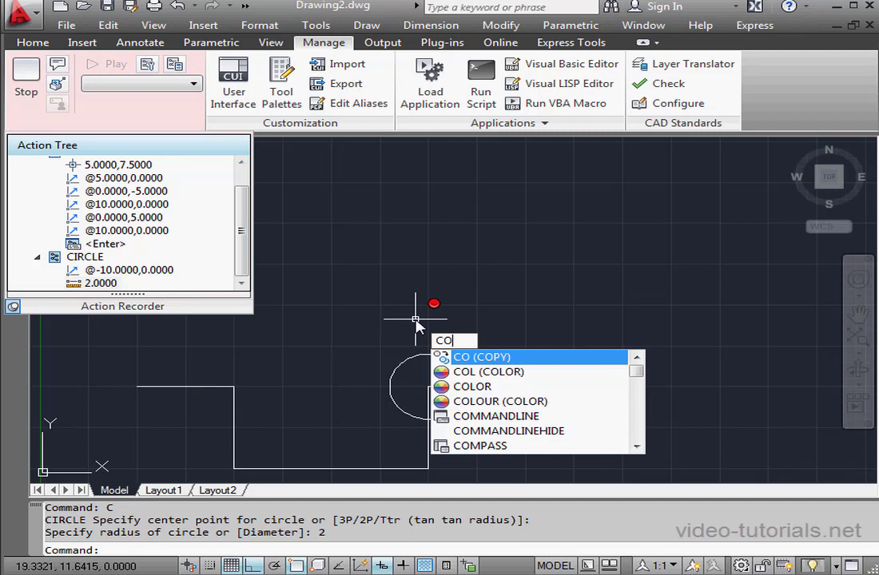
key(Return)
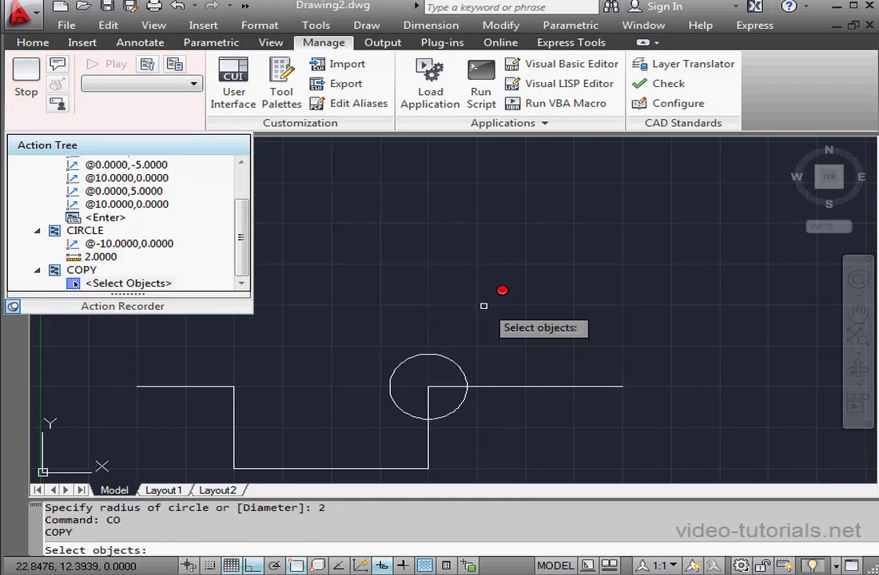
click(457, 365)
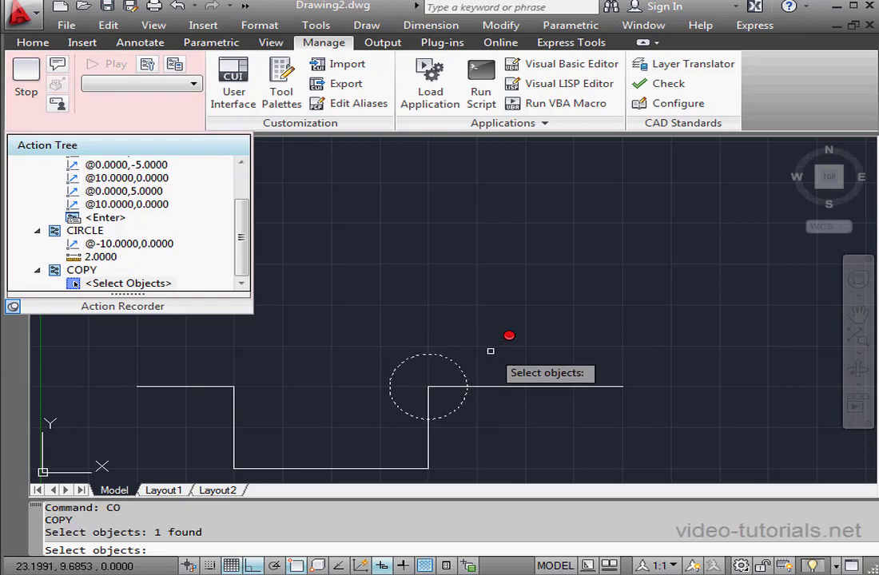
key(Return)
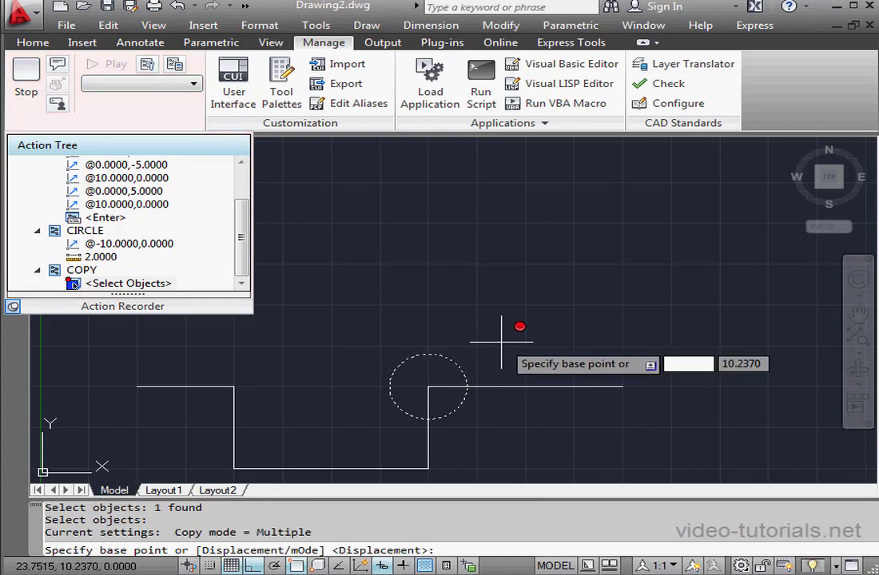
click(428, 388)
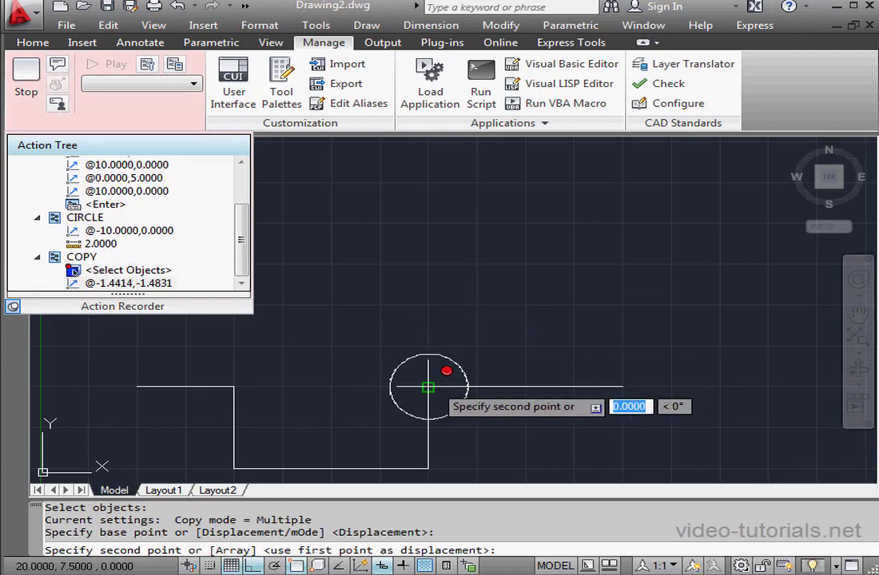
click(233, 388)
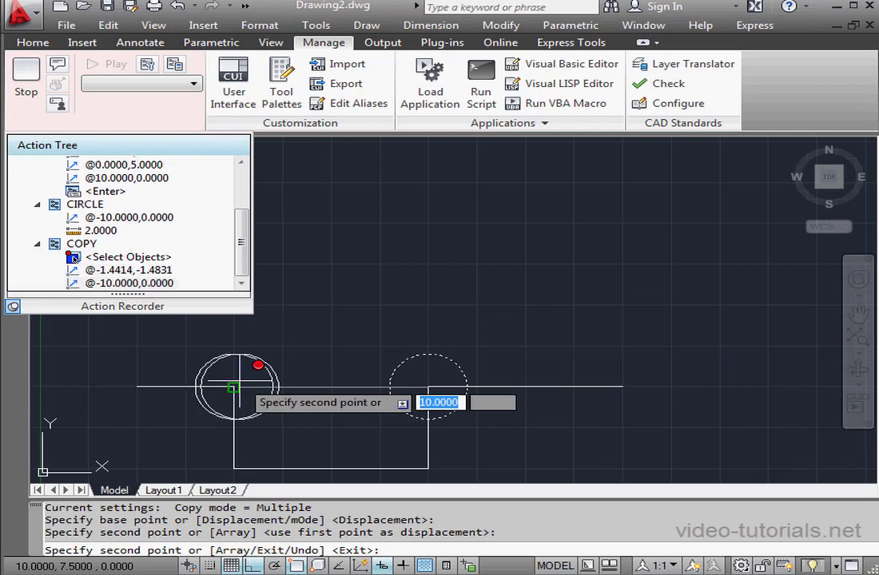
Finish the copy and have the macro record the current default value, Exit
right_click(310, 350)
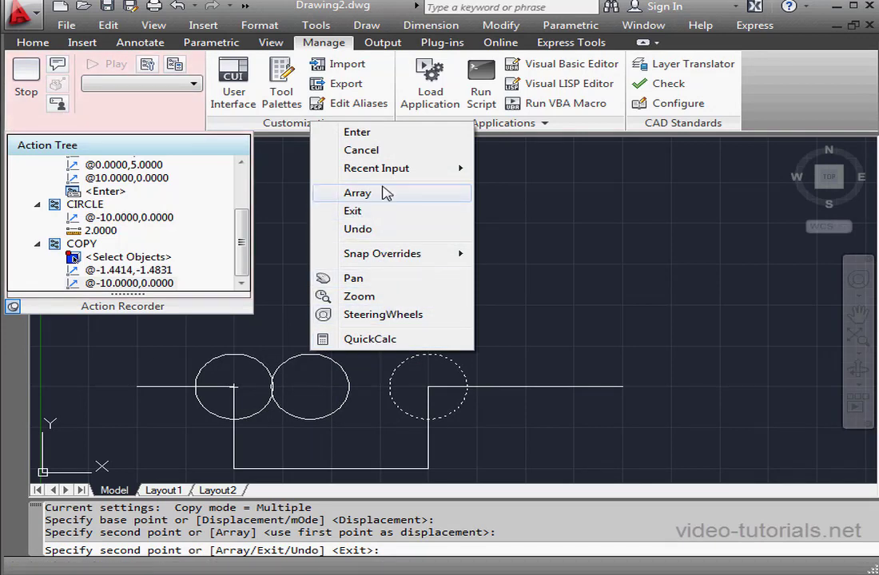
click(370, 134)
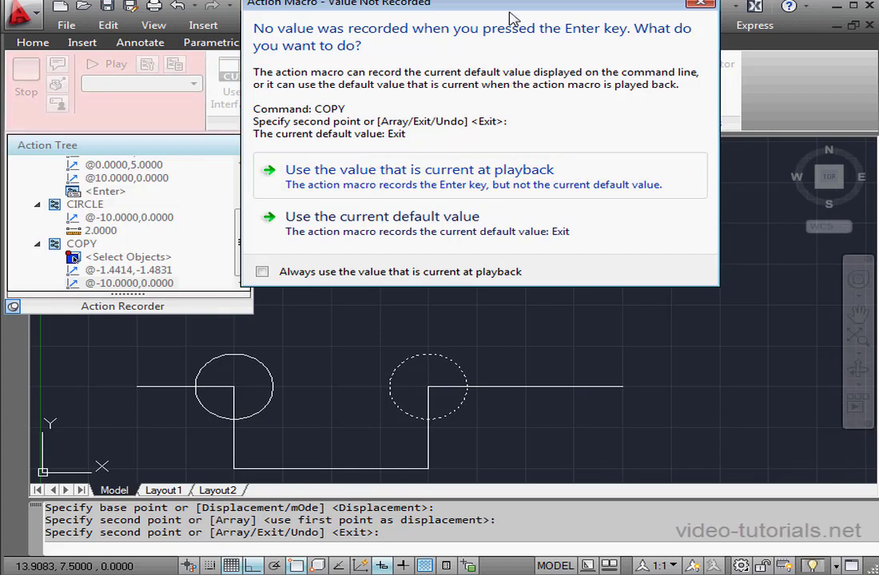
drag(514, 16, 590, 87)
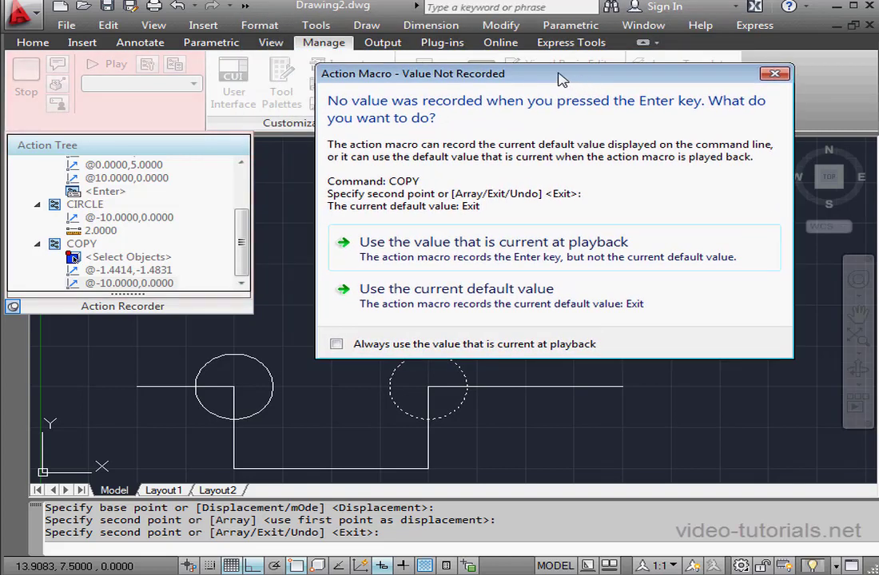
click(437, 297)
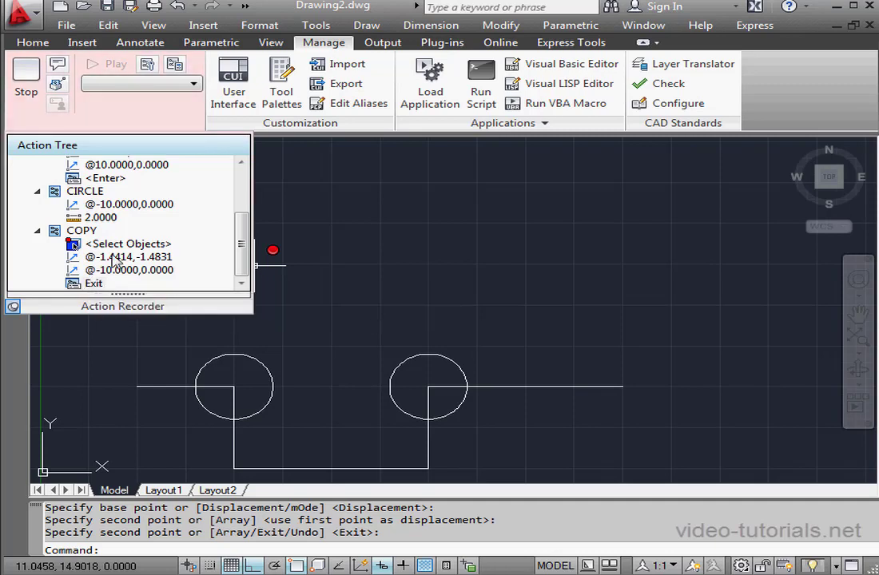
Stop the recording and save the action macro under the name ActMacro001
click(28, 80)
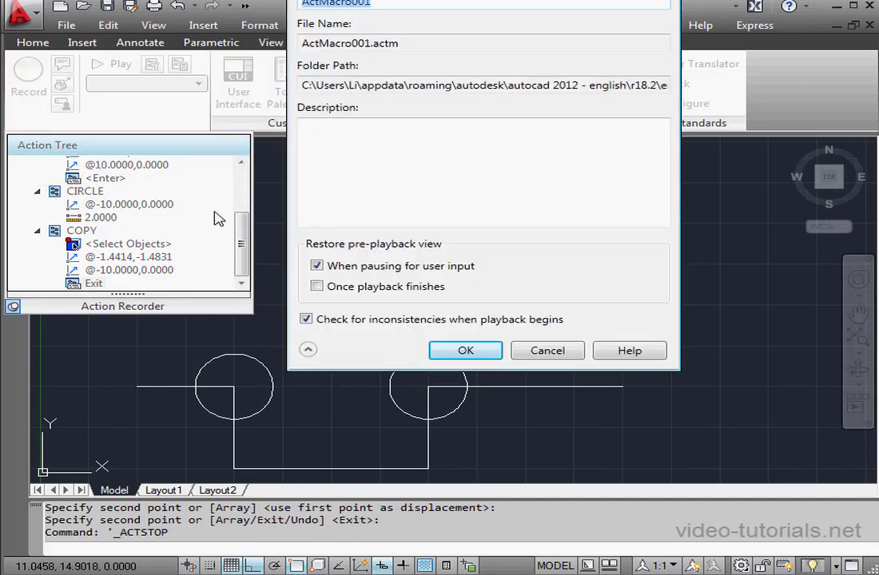
drag(488, 0, 490, 50)
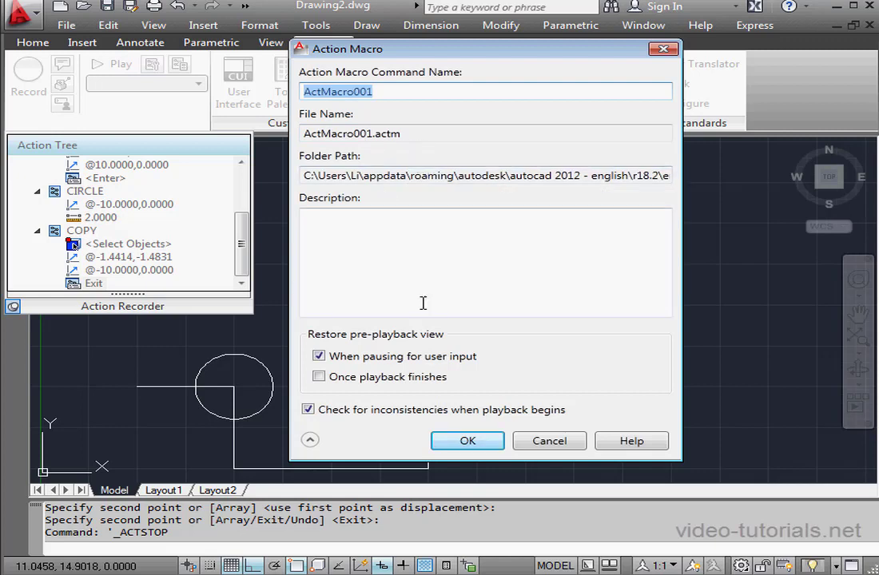
click(480, 442)
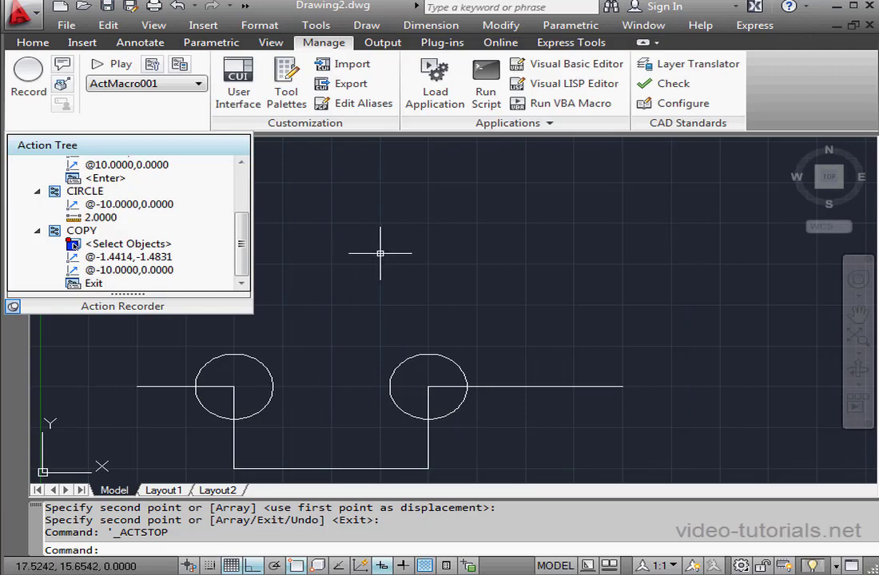
Erase all the drawn lines and both circles, including the horizontal line at the bottom of the notch
click(582, 301)
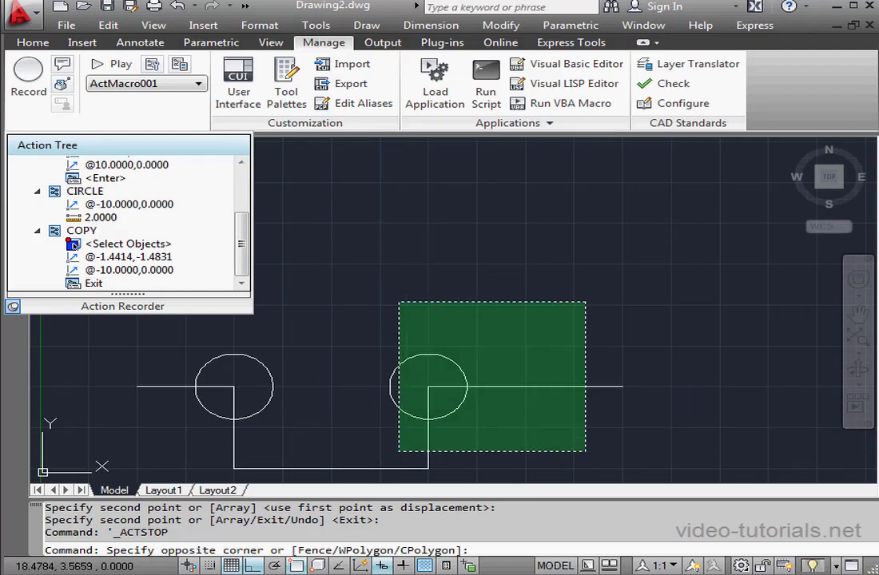
click(168, 462)
key(Delete)
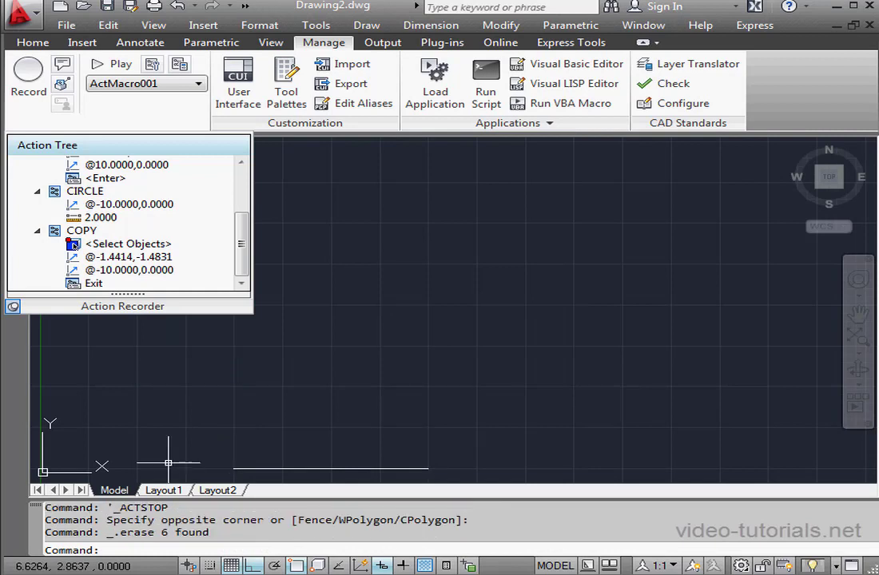
click(321, 469)
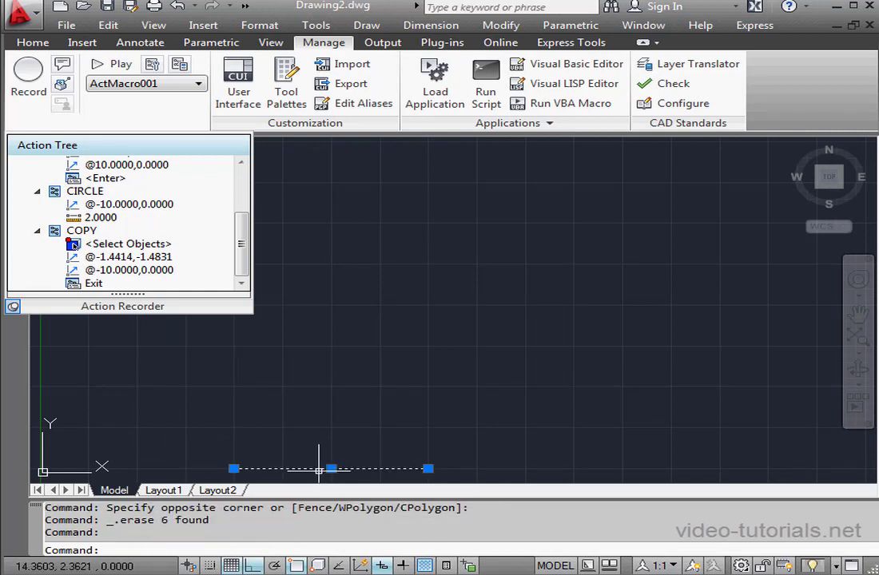
key(Delete)
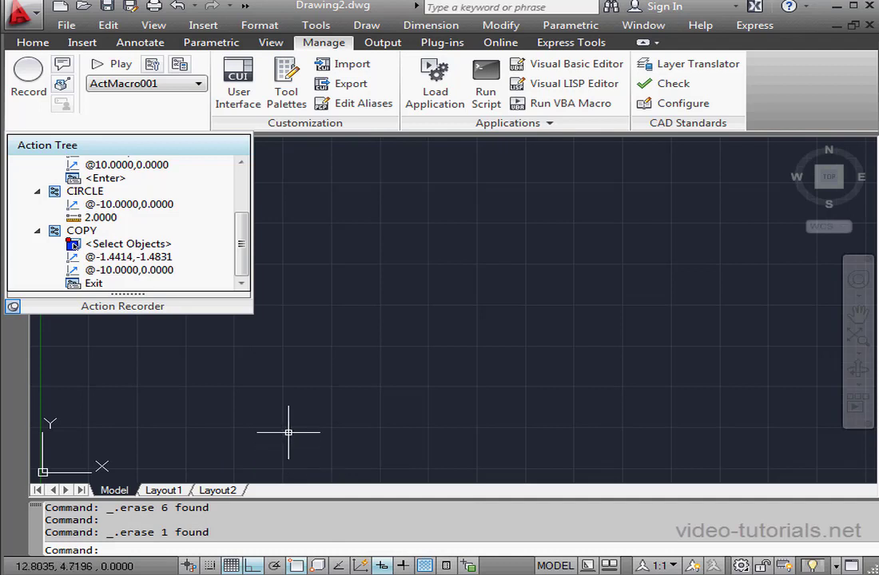
Play back ActMacro001 to test it and erase all the geometry it draws
click(112, 64)
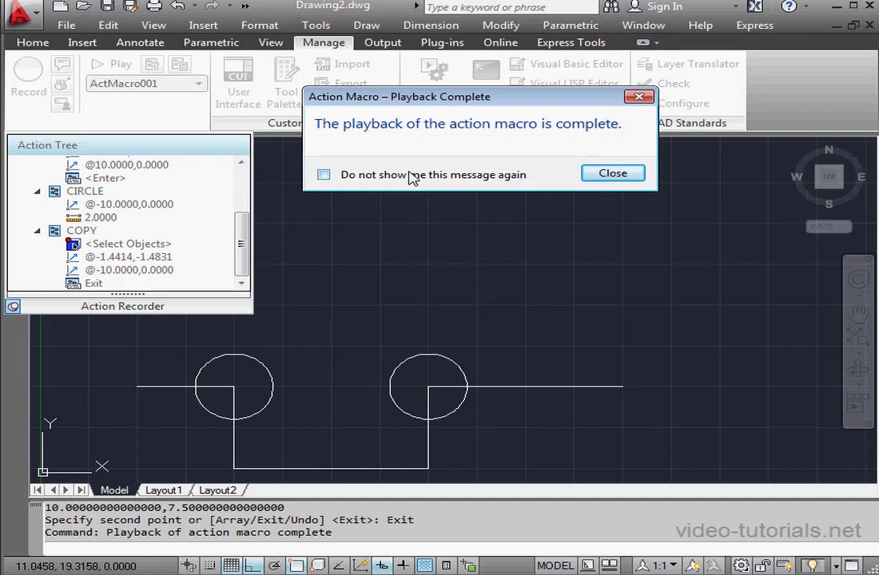
click(621, 182)
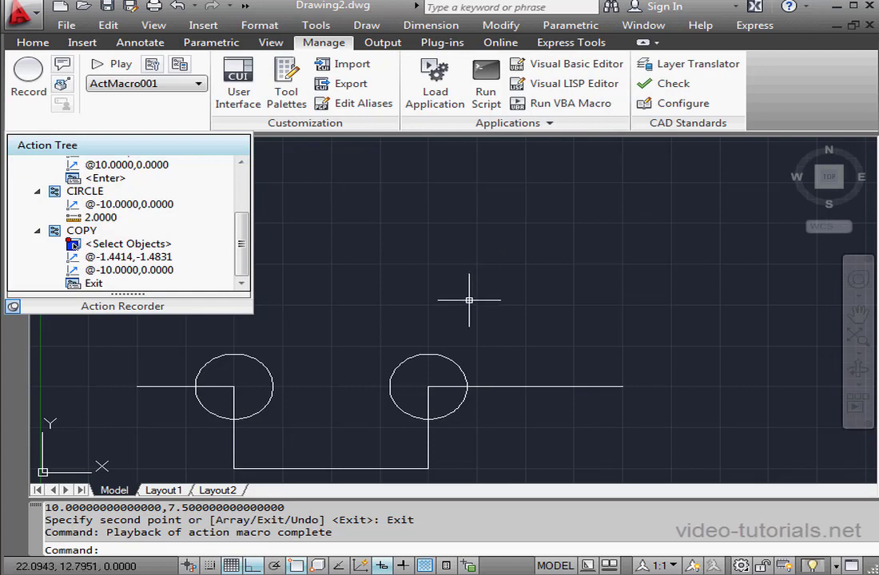
click(550, 302)
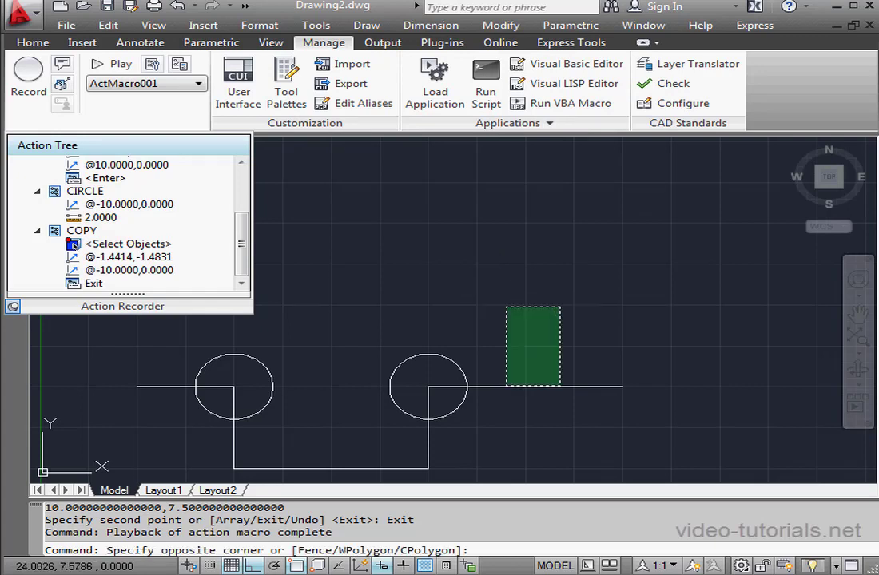
click(157, 475)
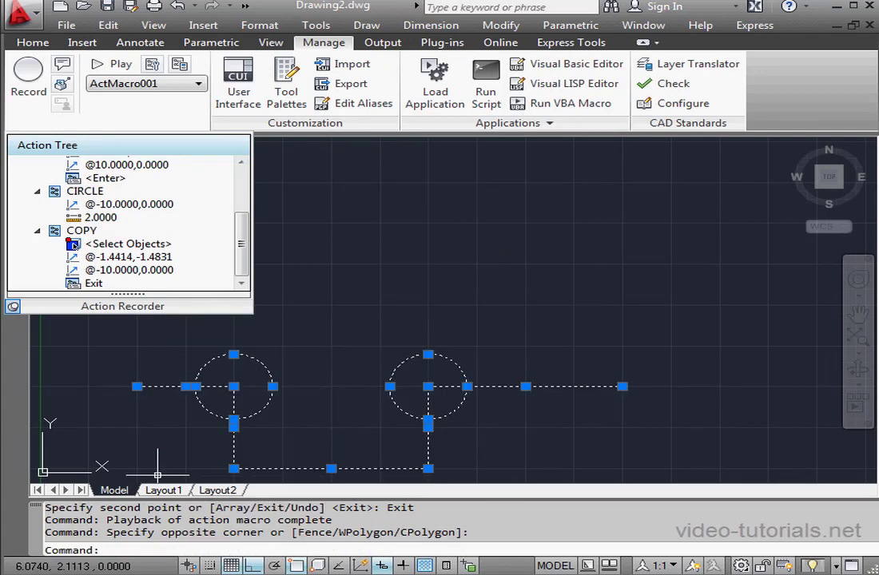
key(Delete)
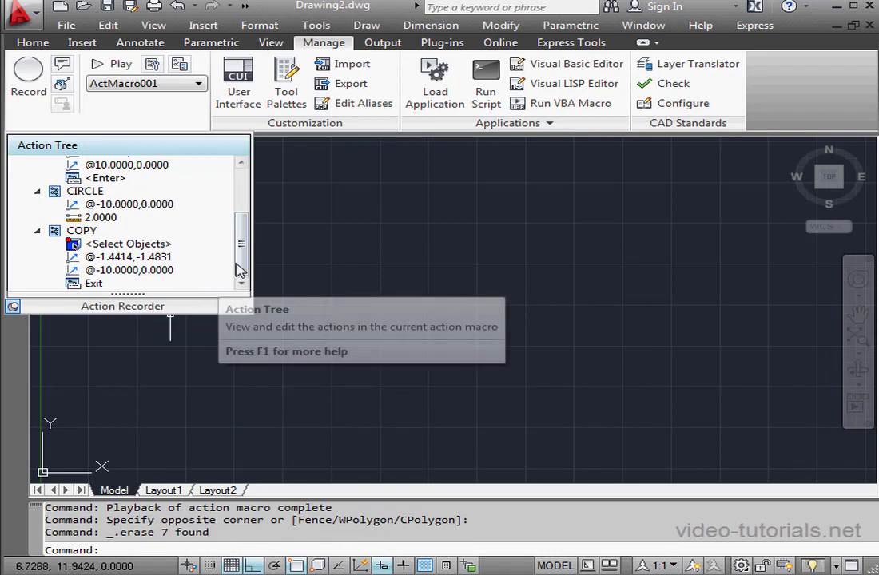
Insert a user message reading "Text Message" before the LINE action in the macro
drag(236, 271, 244, 199)
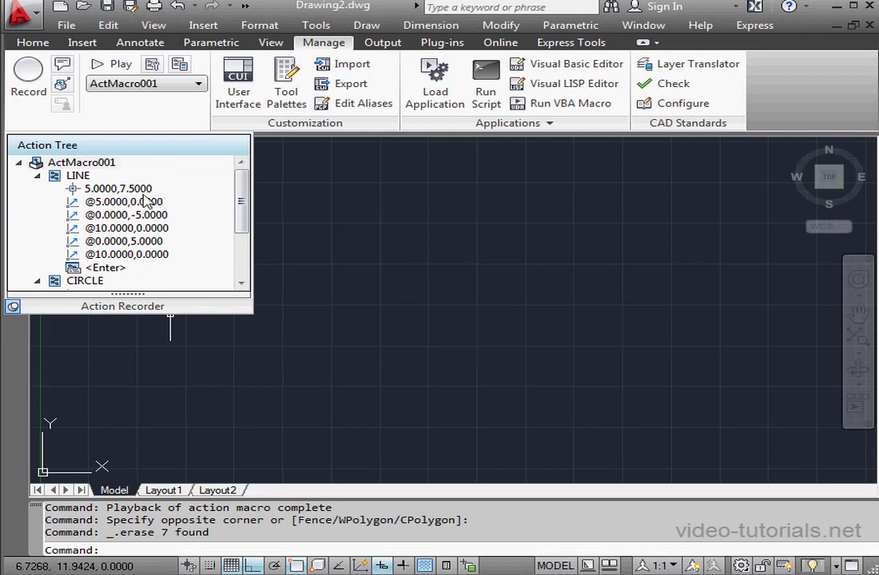
right_click(64, 177)
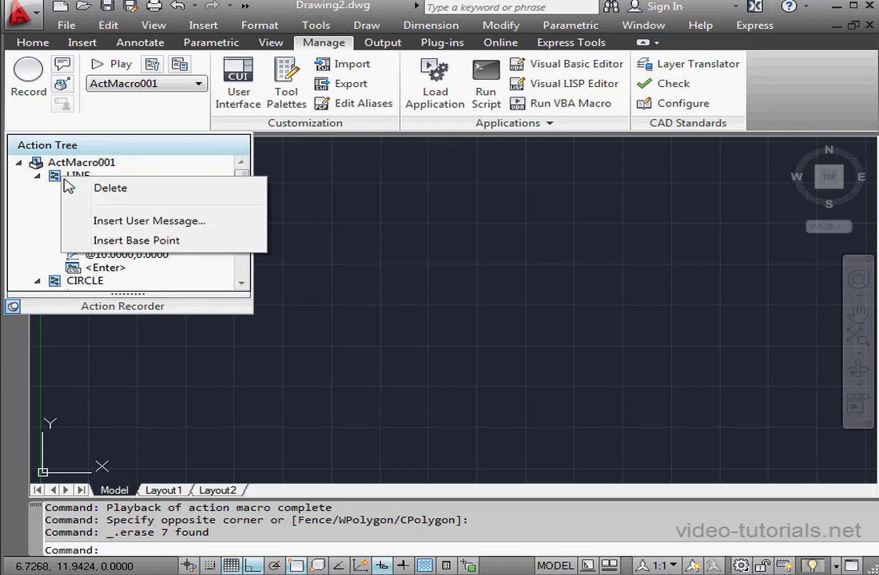
click(152, 223)
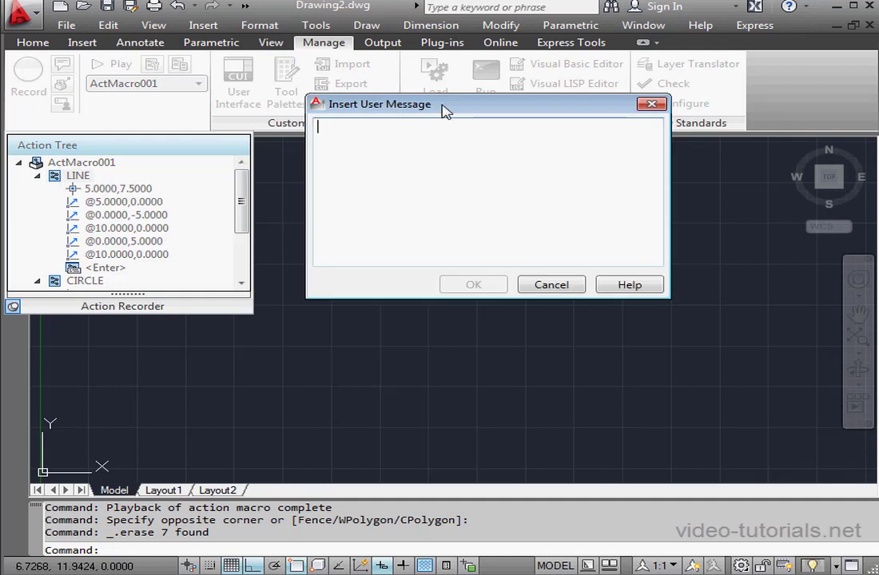
drag(442, 104, 427, 138)
text(Text Message)
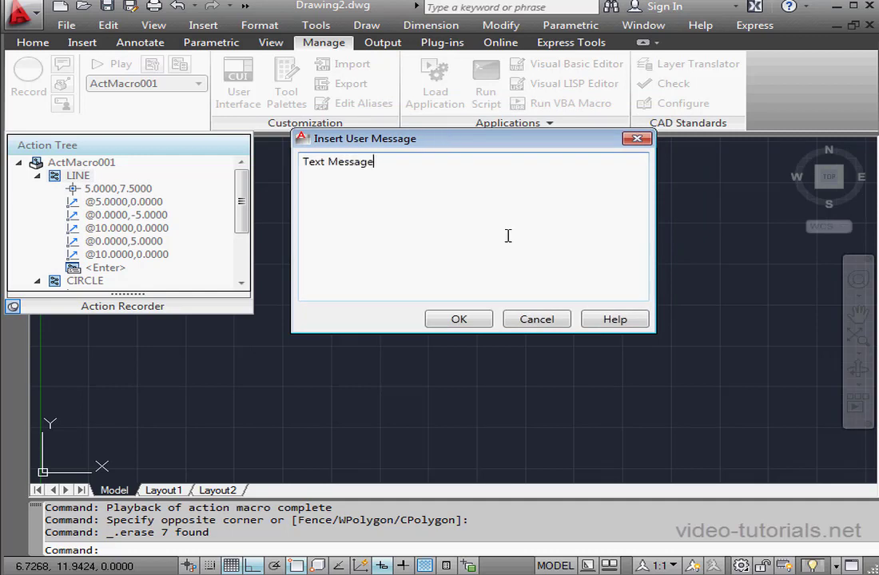
click(476, 323)
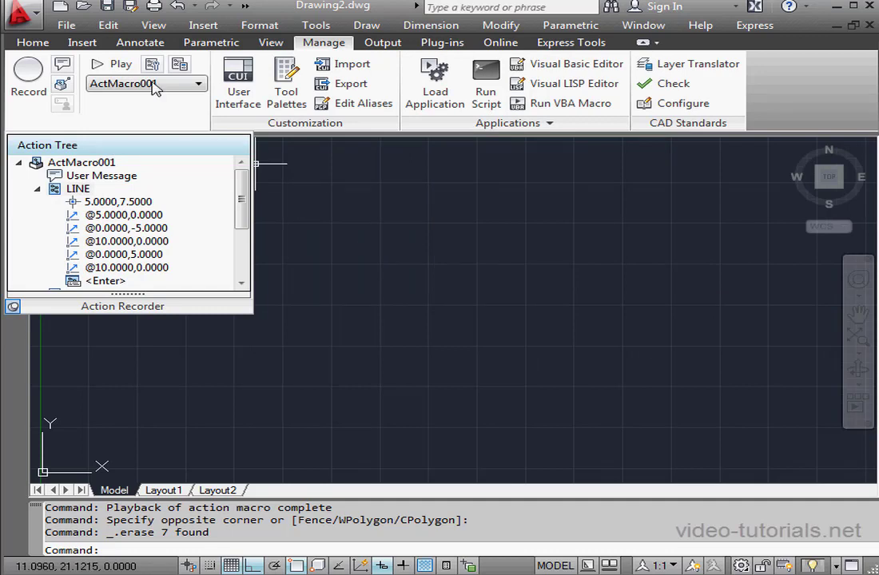
Play back the macro with its user message, and erase the lines and circles it draws
click(98, 67)
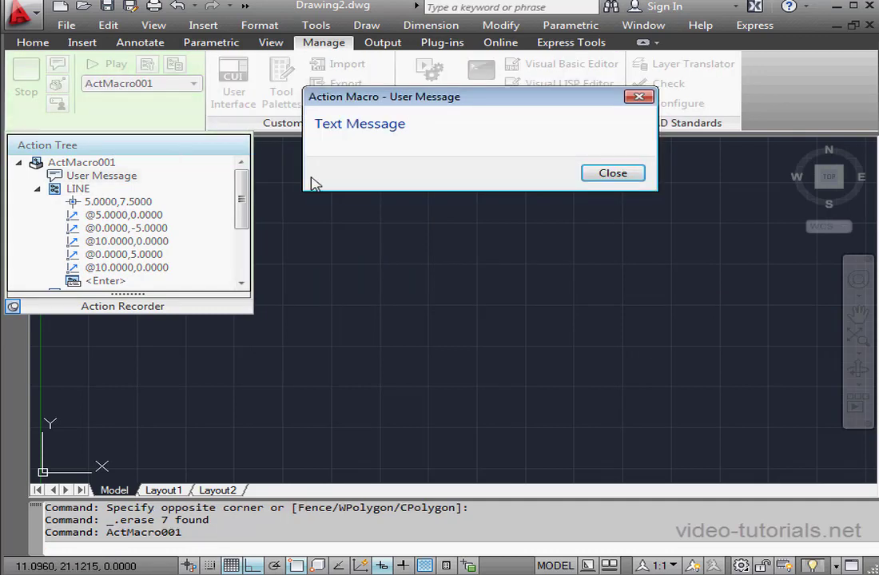
click(619, 174)
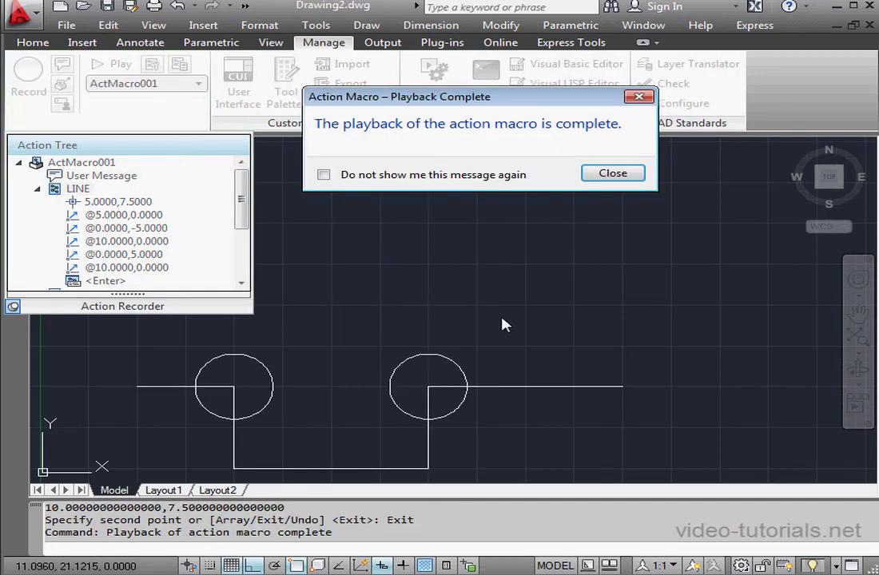
click(614, 170)
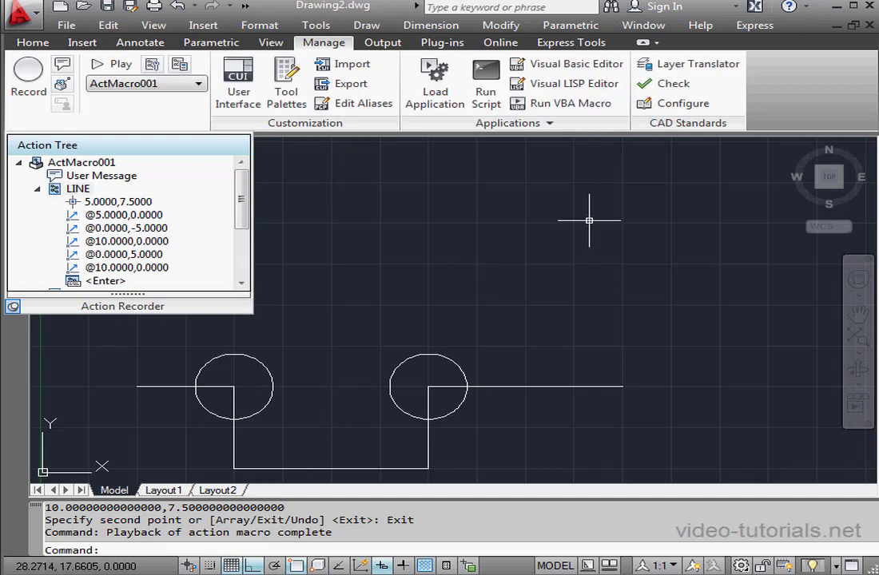
click(378, 340)
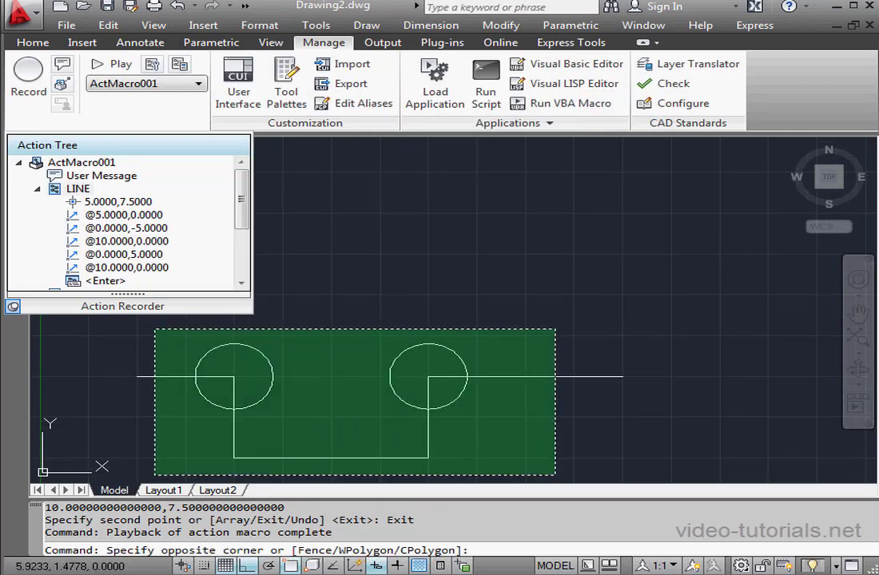
click(152, 327)
key(Delete)
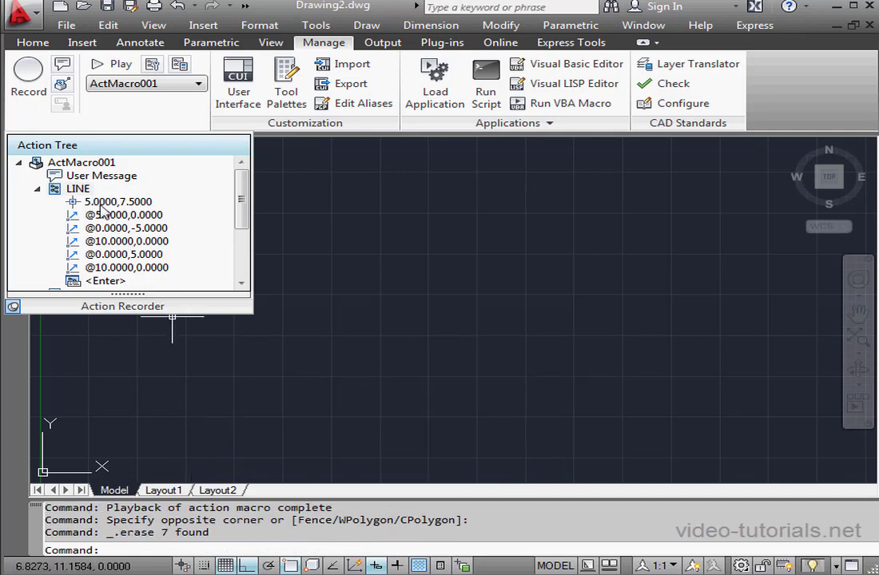
Insert a base point before the LINE action in the macro, at about 14.36,11.16
right_click(76, 191)
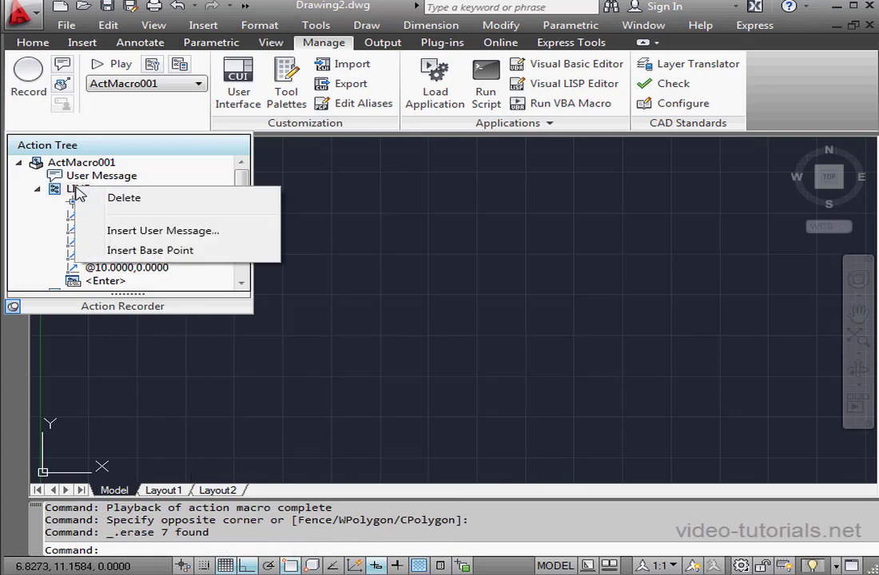
click(149, 250)
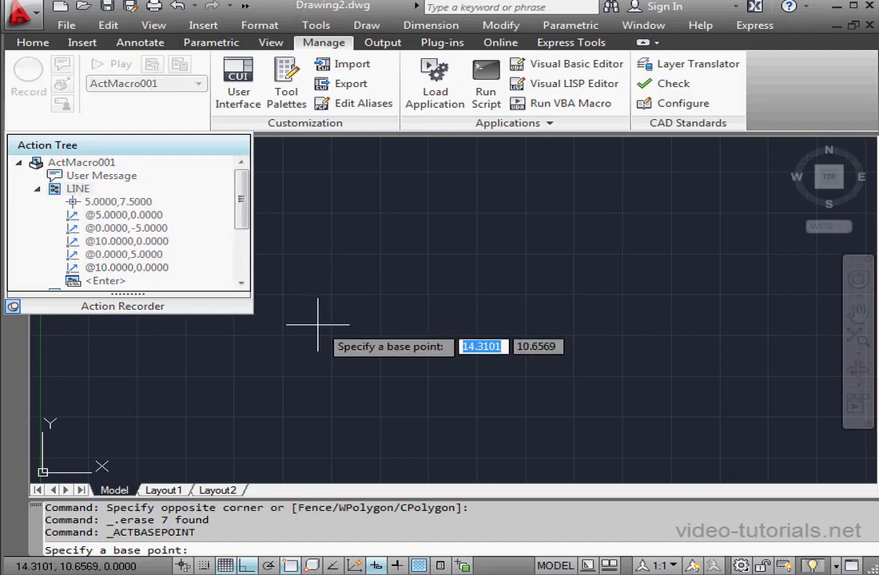
click(319, 317)
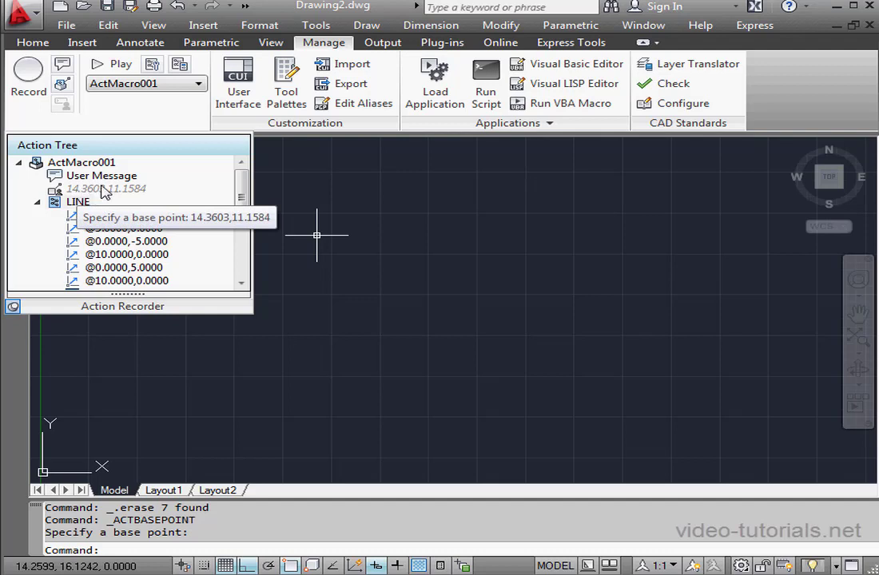
Play back the macro through its user message, giving 10,10 as the base point
click(112, 64)
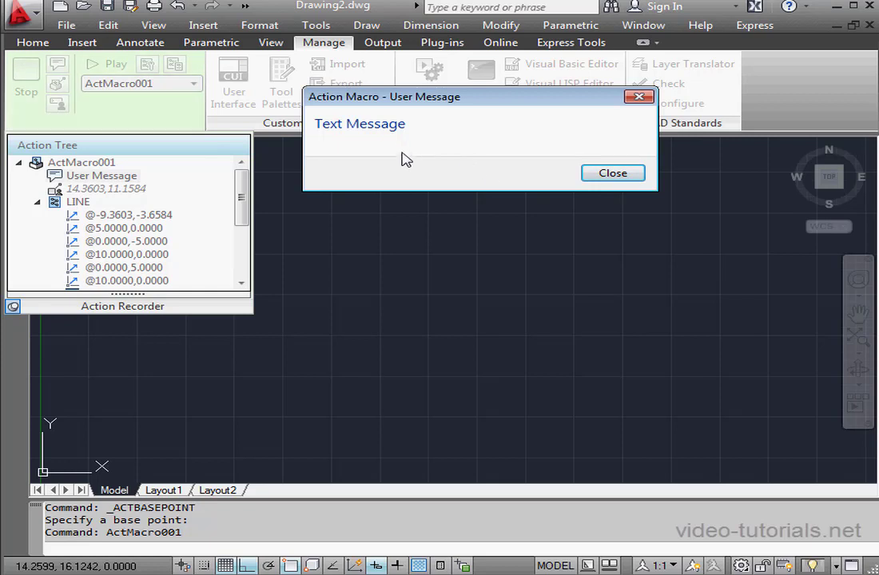
click(592, 174)
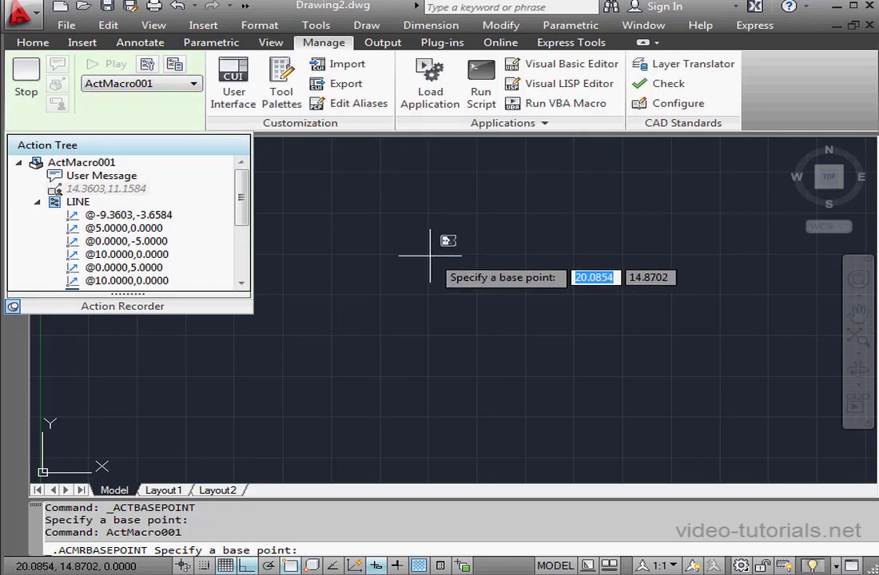
text(10)
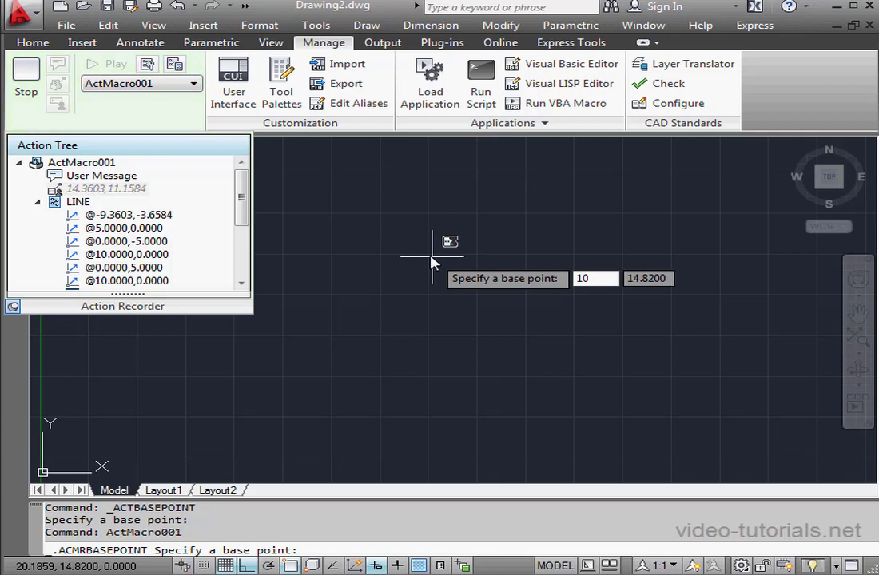
key(Tab)
text(1)
key(Return)
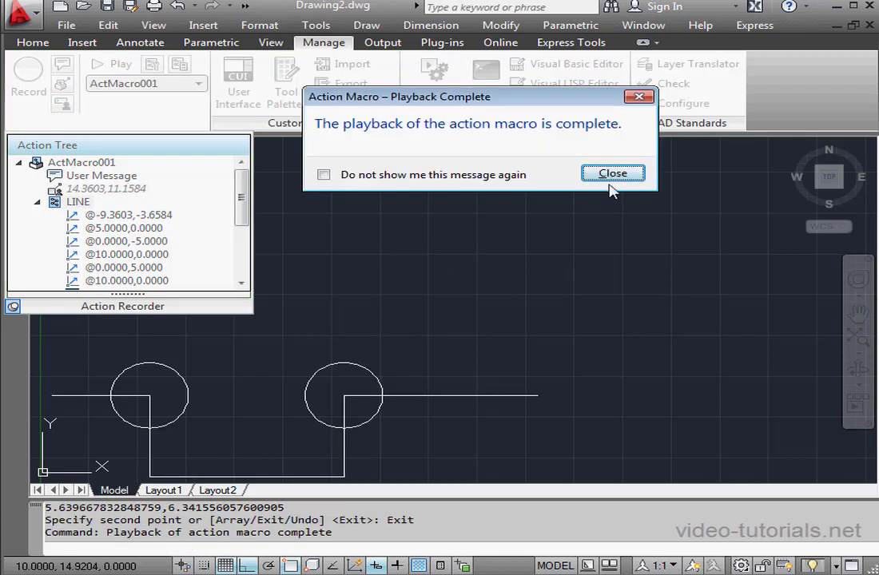
click(613, 174)
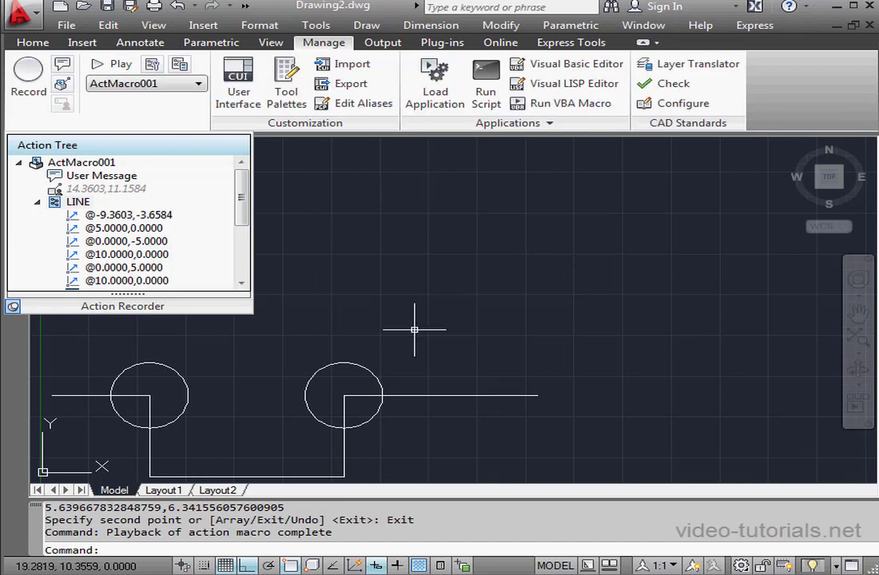
Erase the stepped line and both circles drawn by the macro
click(478, 333)
click(104, 476)
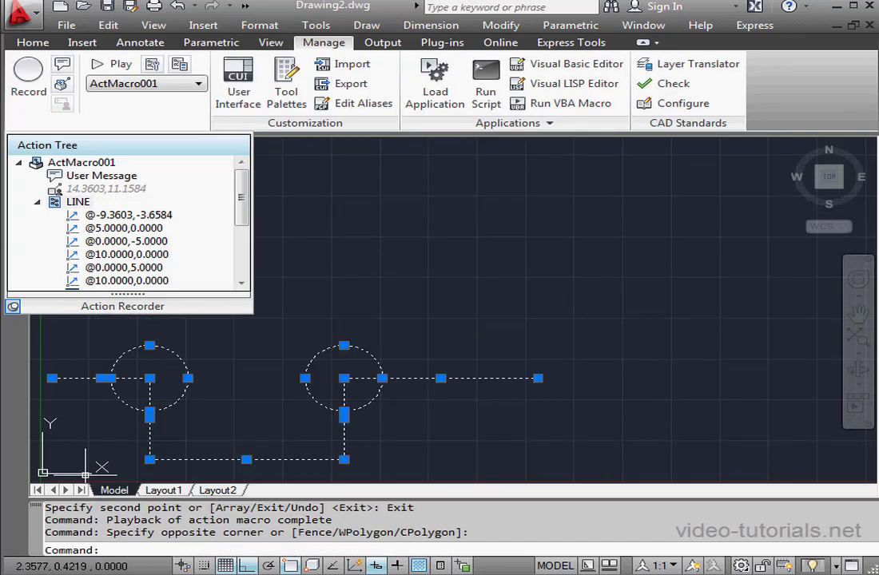
key(Delete)
Change the radius value of the CIRCLE action in the macro to 3
drag(242, 193, 241, 239)
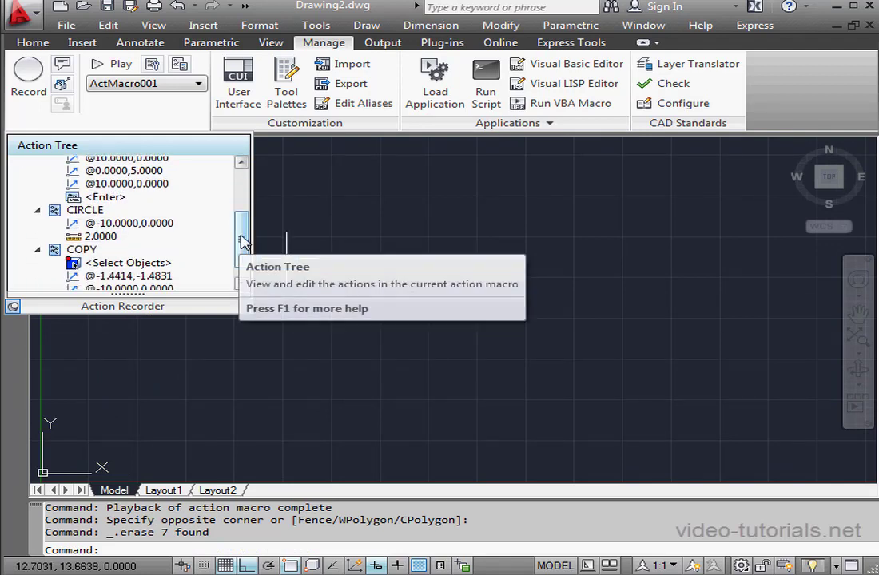
right_click(89, 240)
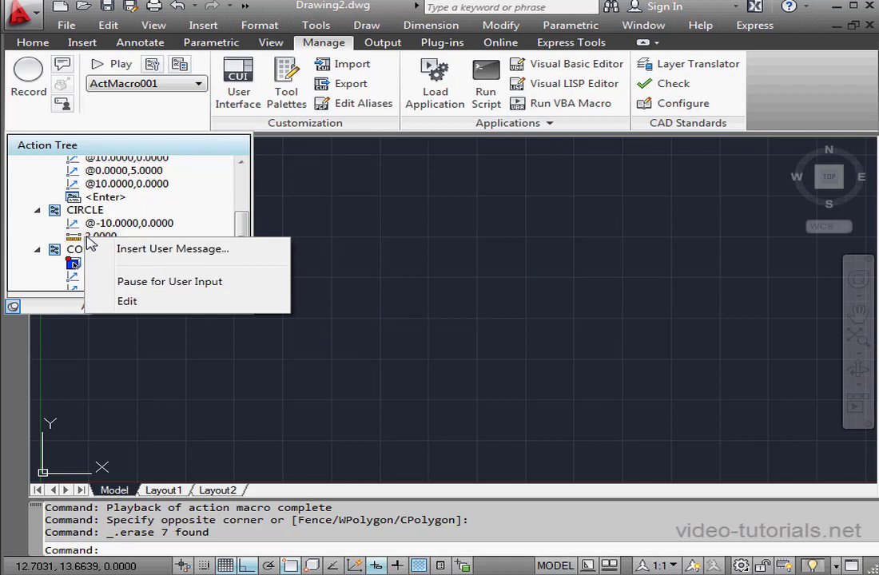
click(129, 302)
click(96, 239)
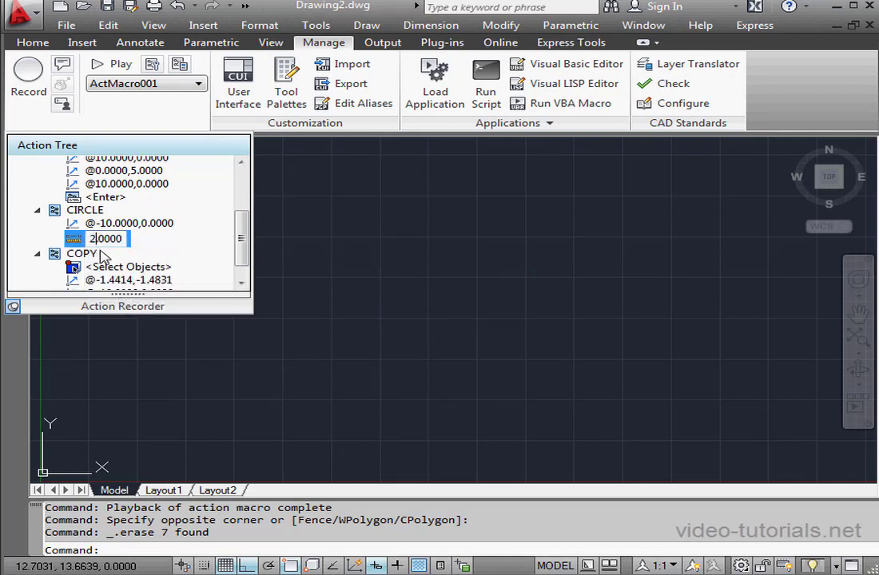
key(BackSpace)
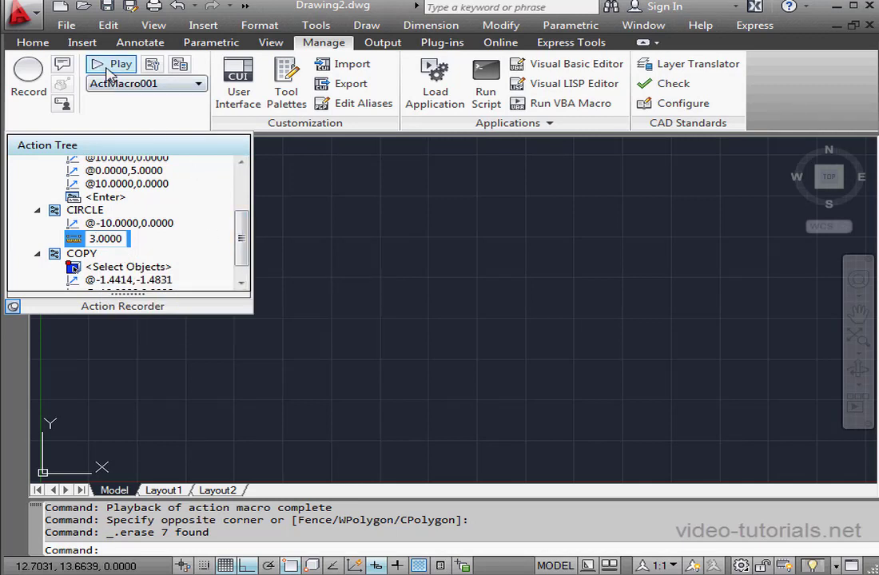
Set the CIRCLE action's radius to 3 and play back the macro with a base point at about 14.61,8.65
text(3)
key(Return)
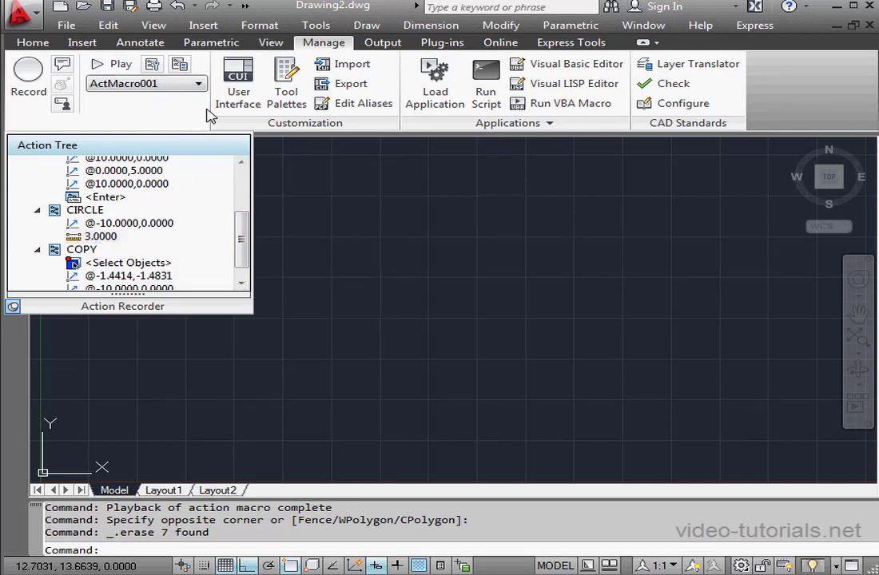
click(116, 64)
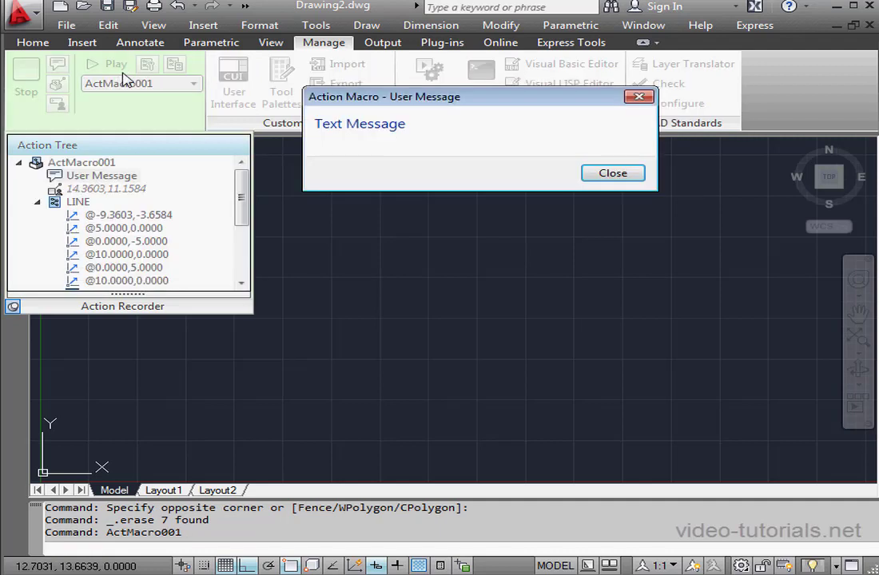
click(610, 173)
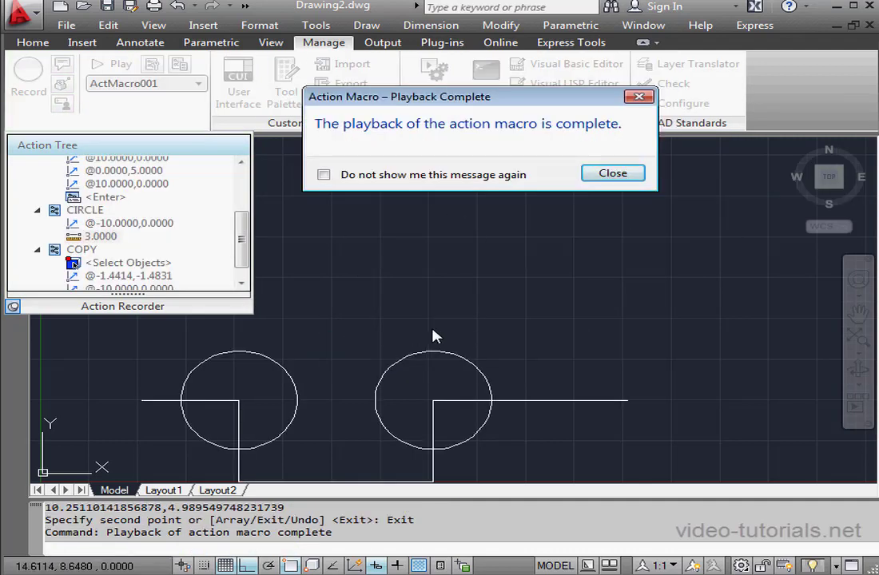
click(612, 172)
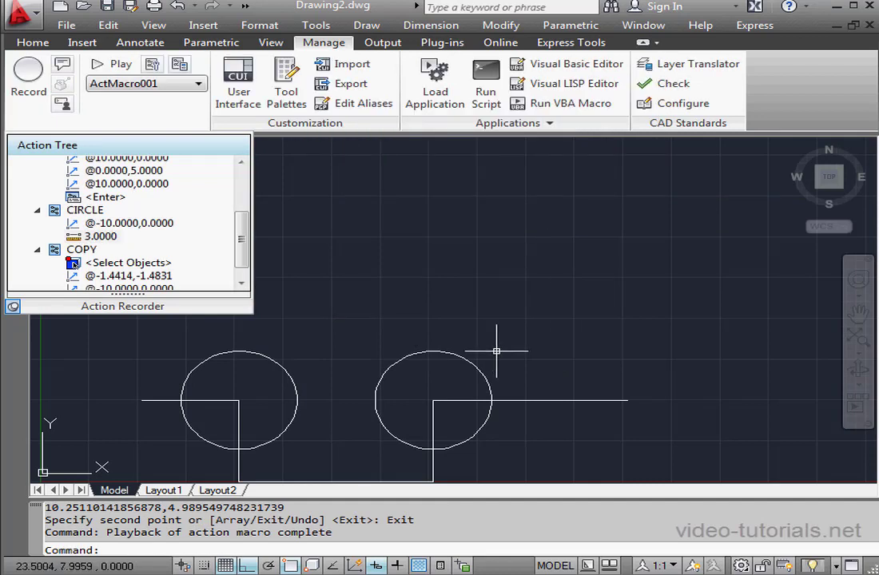
Erase the stepped line and both radius 3 circles from the drawing
click(592, 302)
click(204, 475)
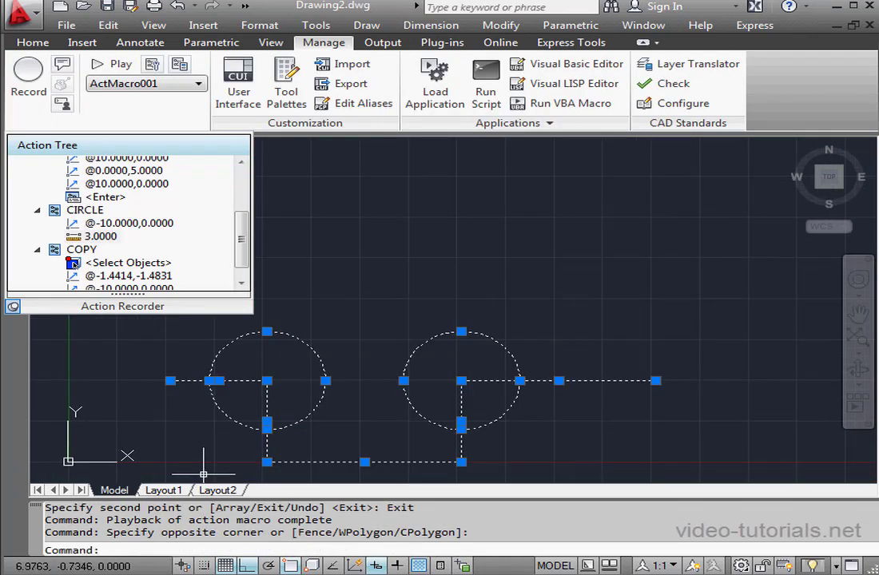
key(Delete)
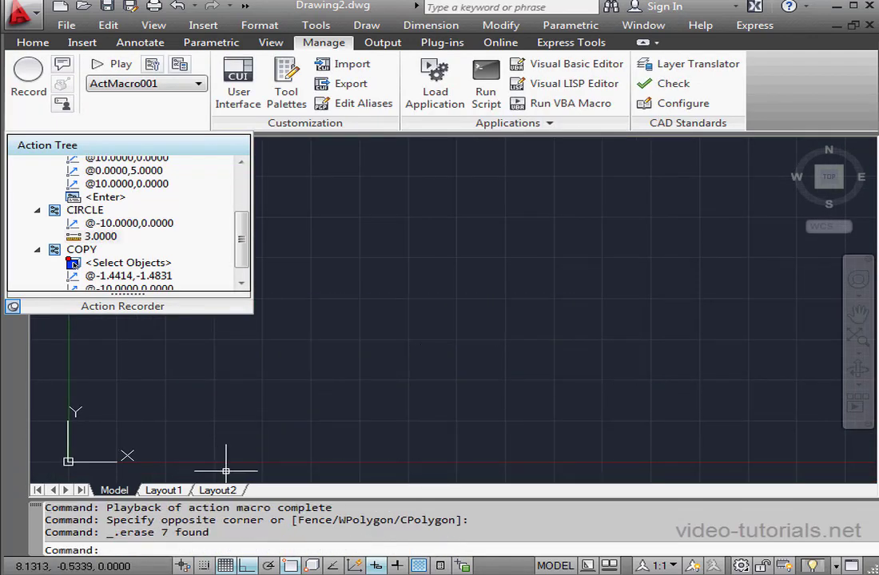
Make the CIRCLE action's center point pause for user input and play back the macro, centering the circle on the stepped line's right end
right_click(118, 230)
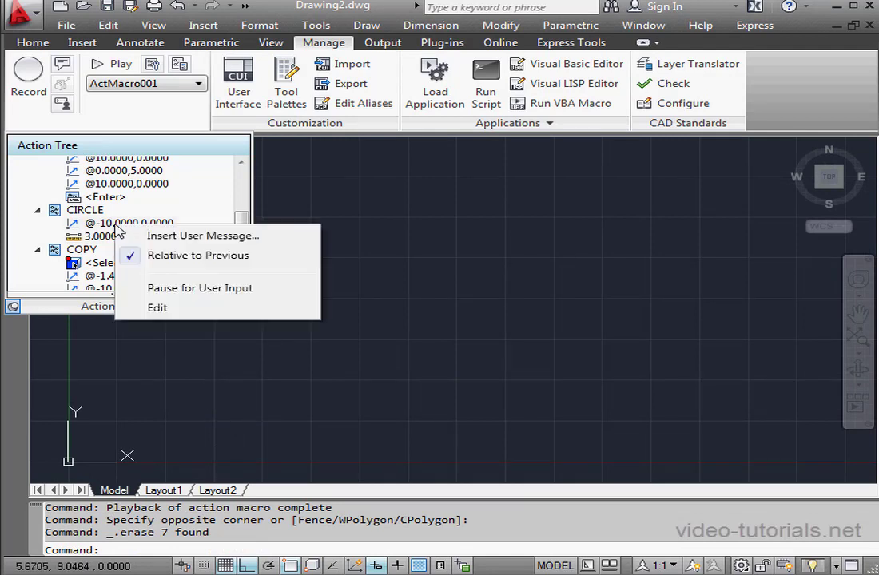
click(173, 289)
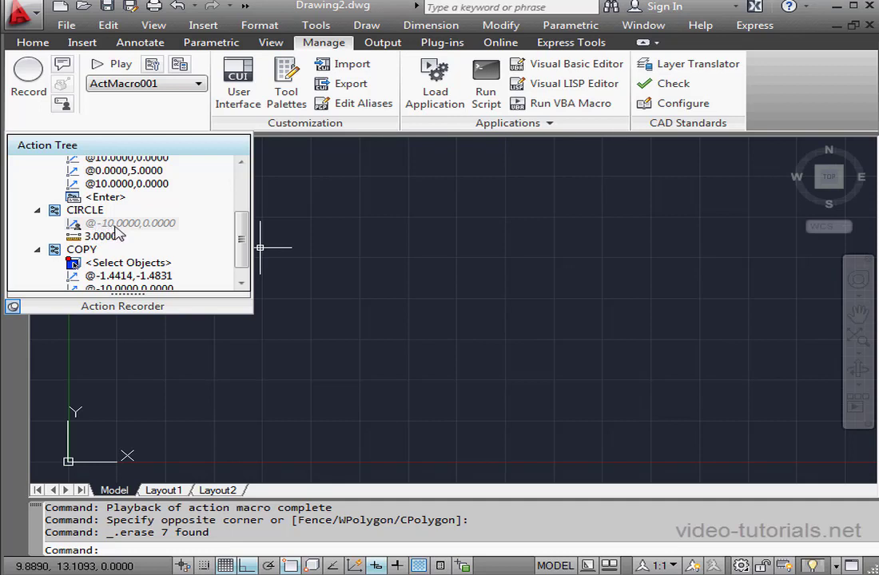
click(101, 68)
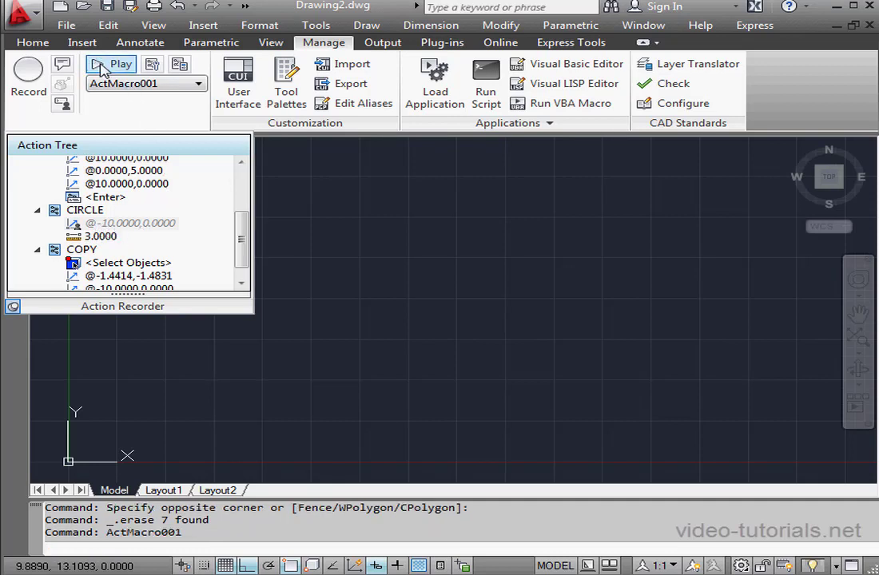
click(613, 174)
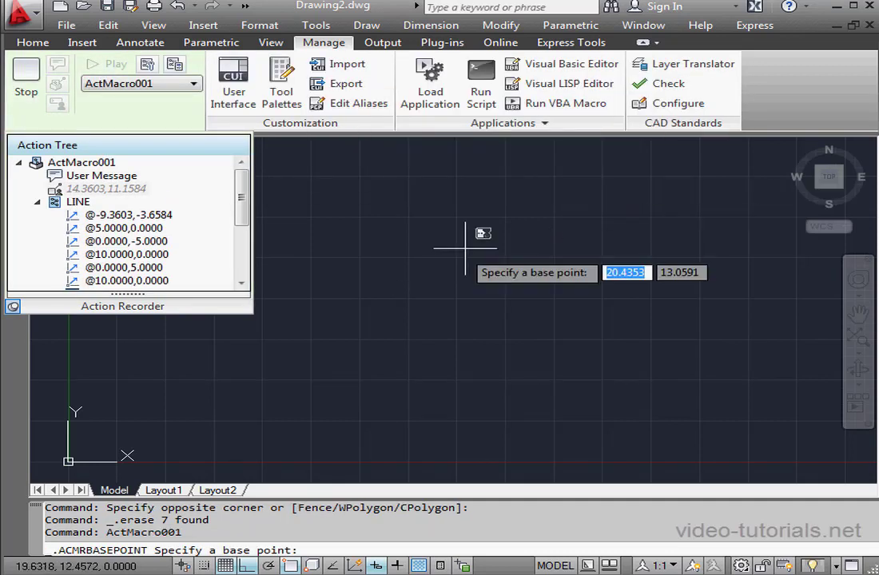
click(312, 297)
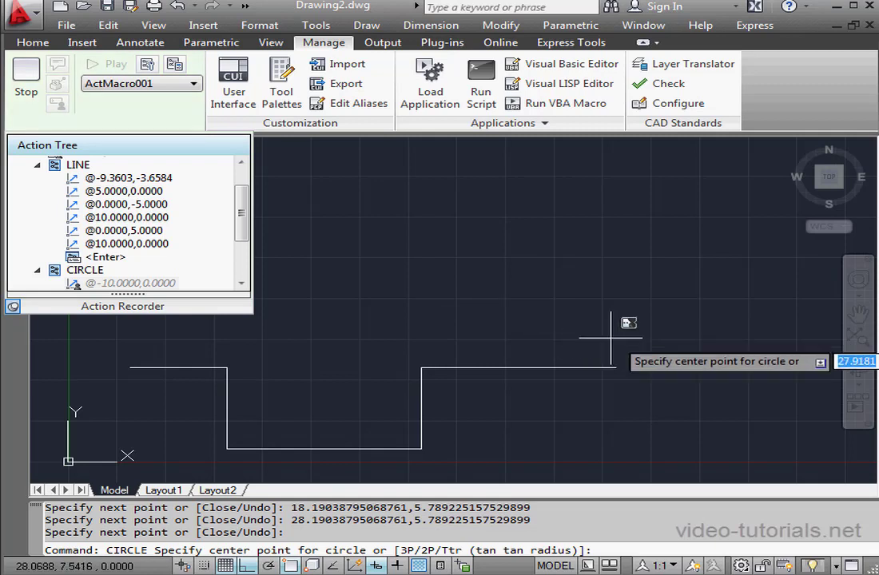
click(615, 367)
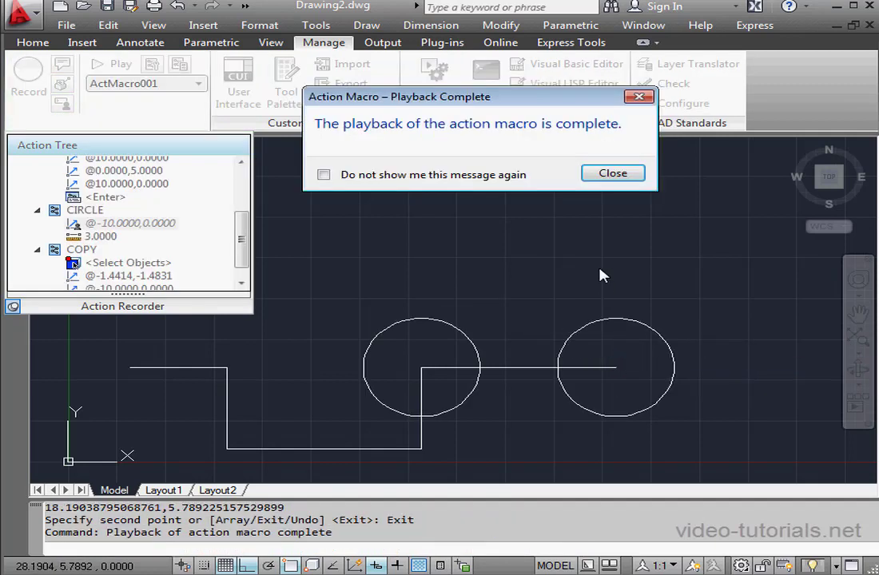
click(632, 172)
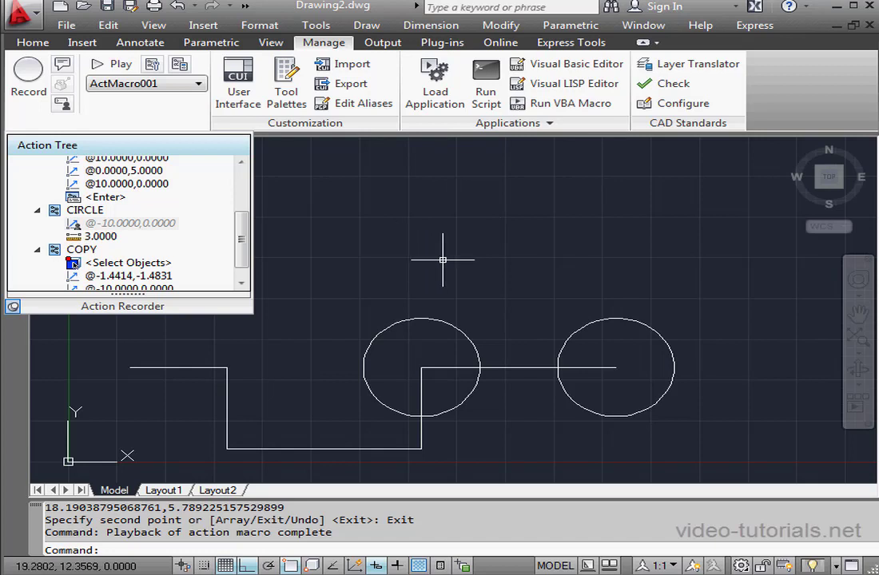
Review the Action Recorder preferences and the recording and additional reading file locations in the Action Macro Manager's options, changing nothing
click(153, 65)
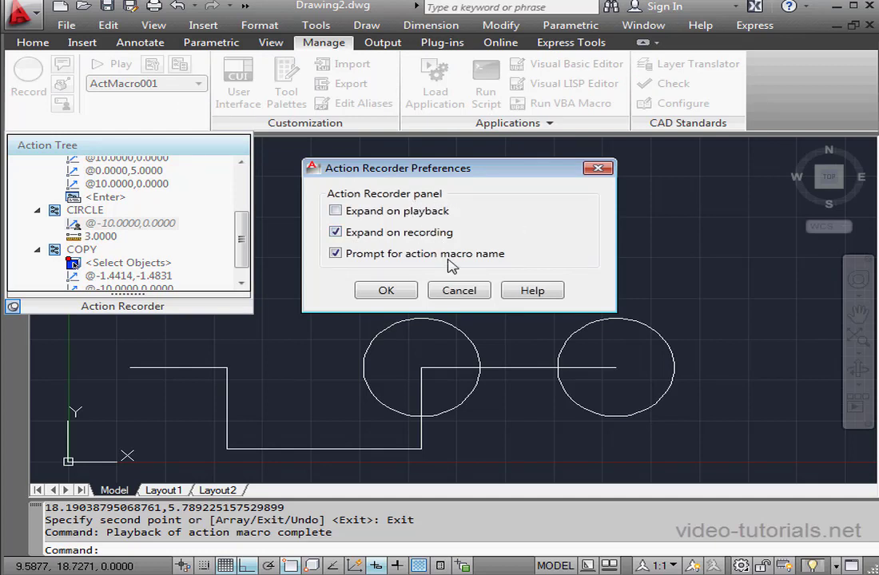
click(471, 289)
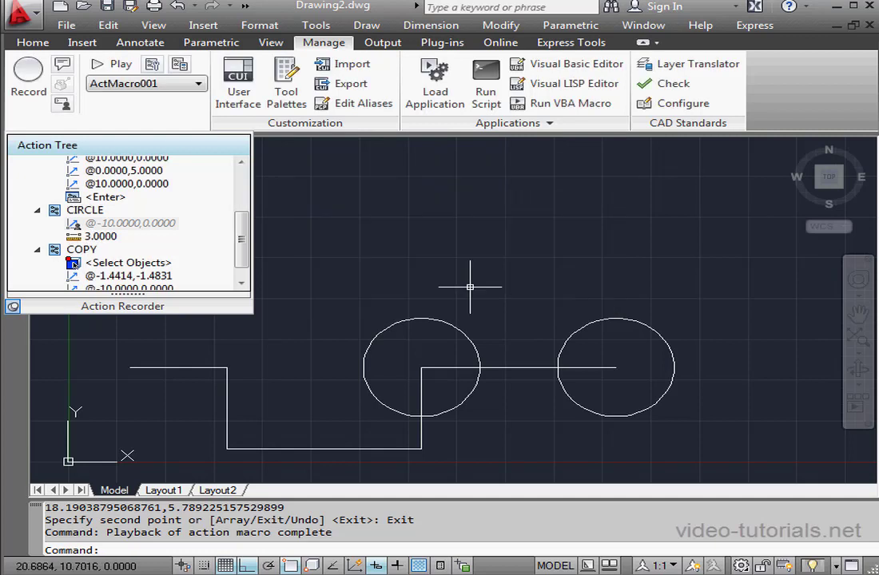
click(181, 67)
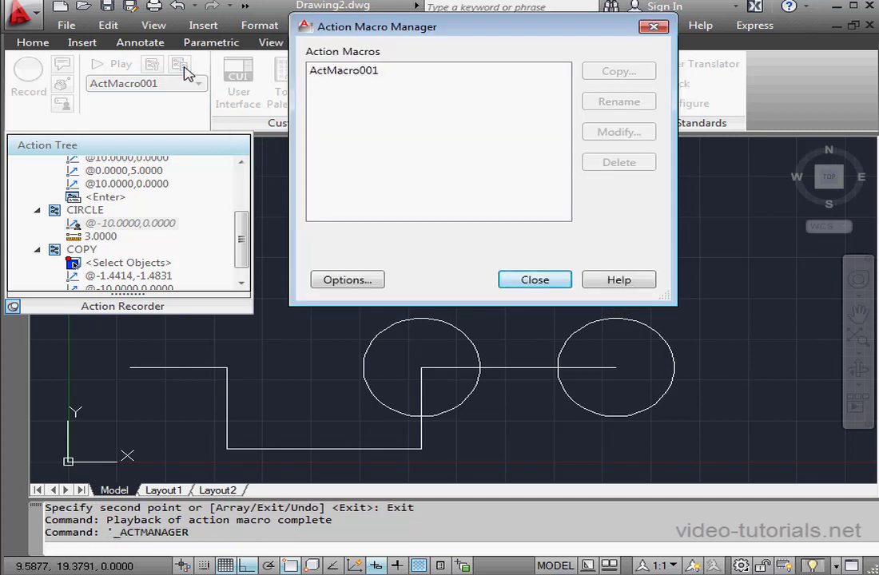
drag(430, 32, 435, 84)
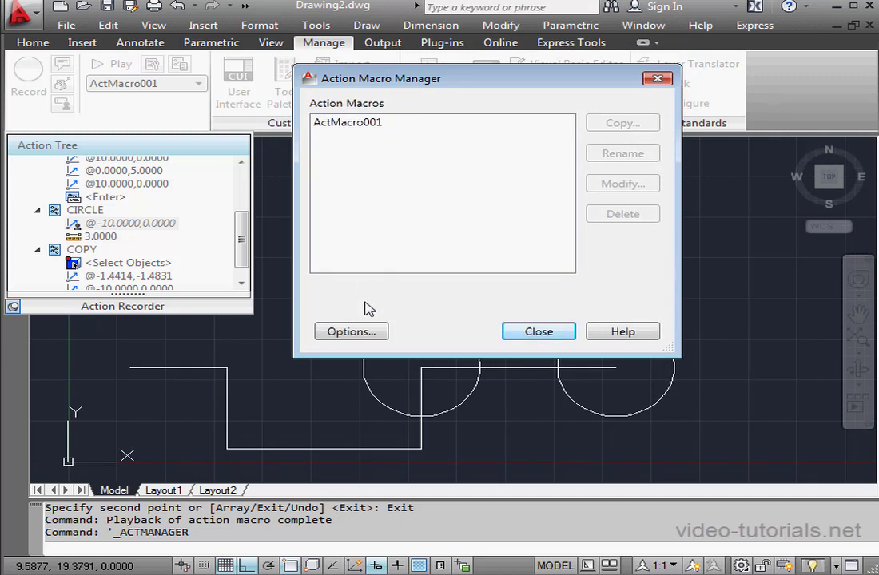
click(361, 334)
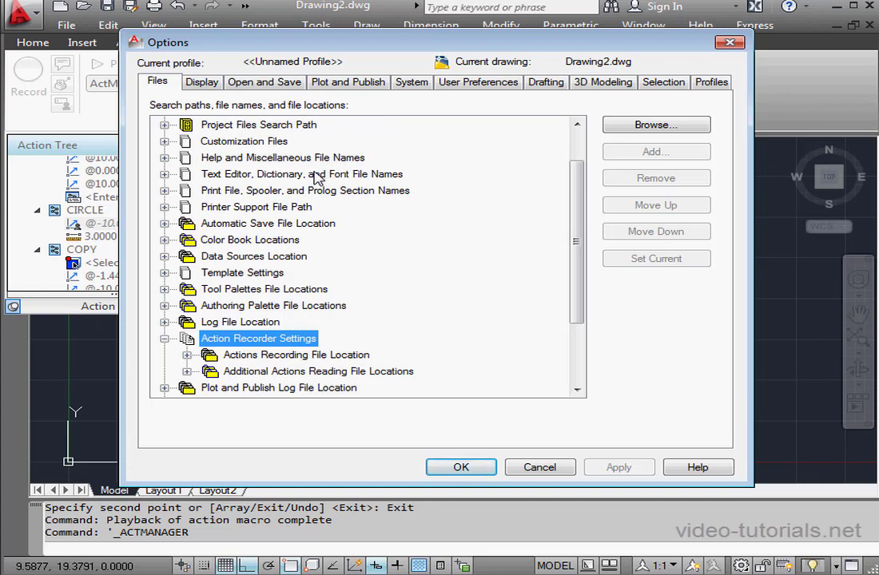
click(187, 355)
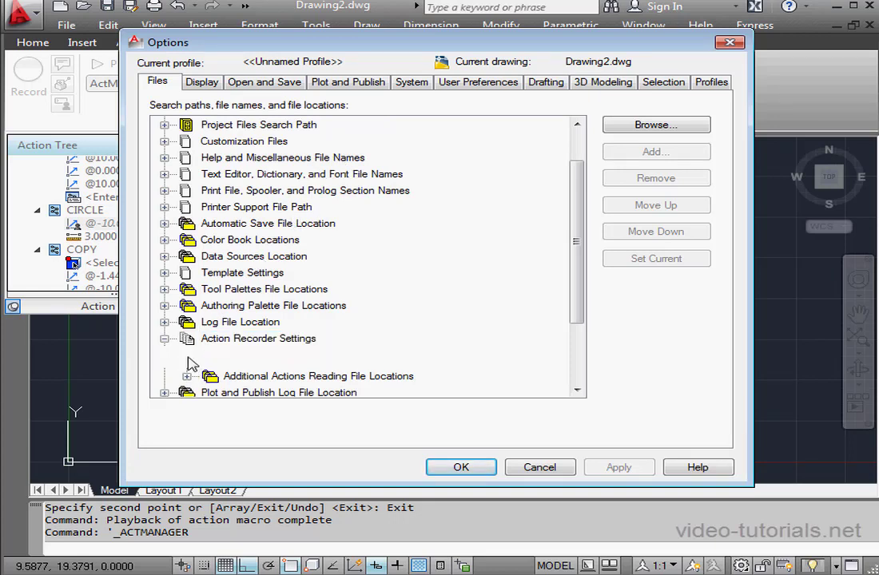
scroll(575, 300, down, 2)
scroll(574, 311, down, 1)
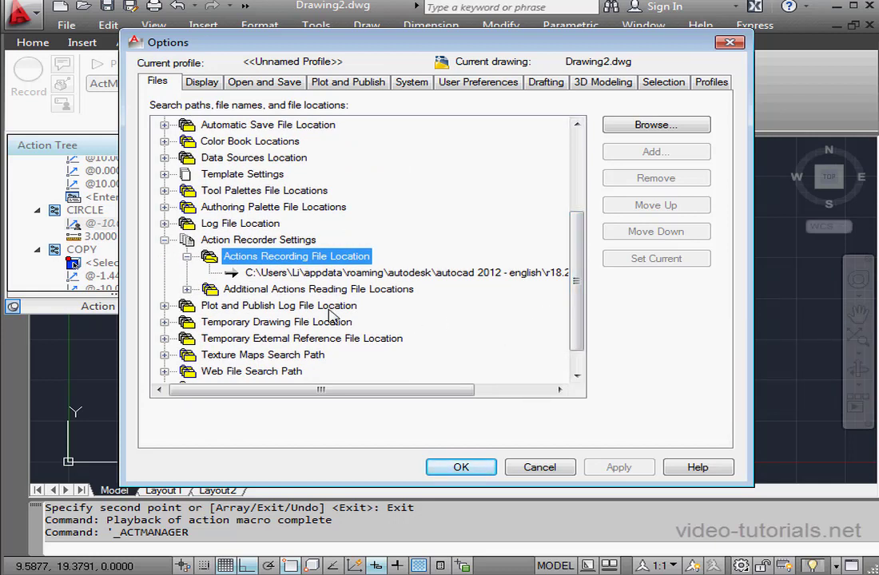
click(187, 289)
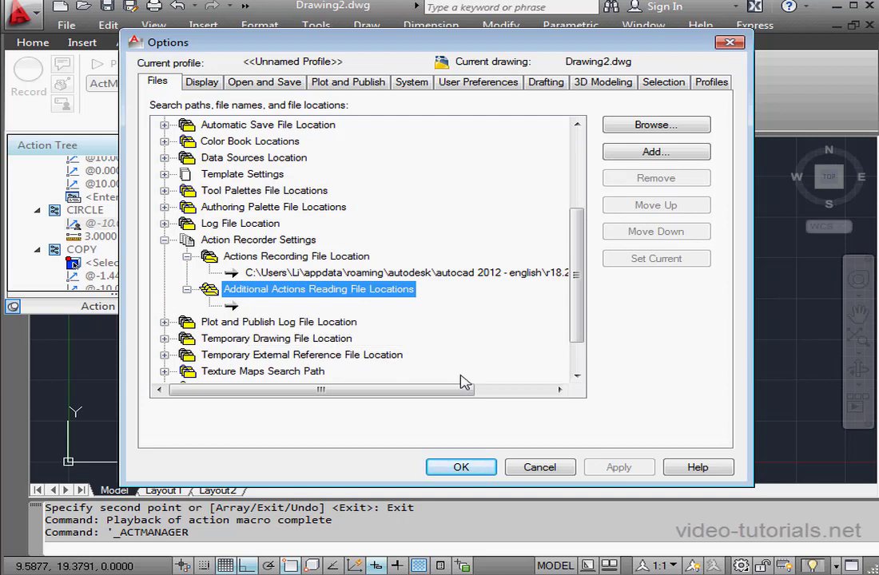
click(540, 467)
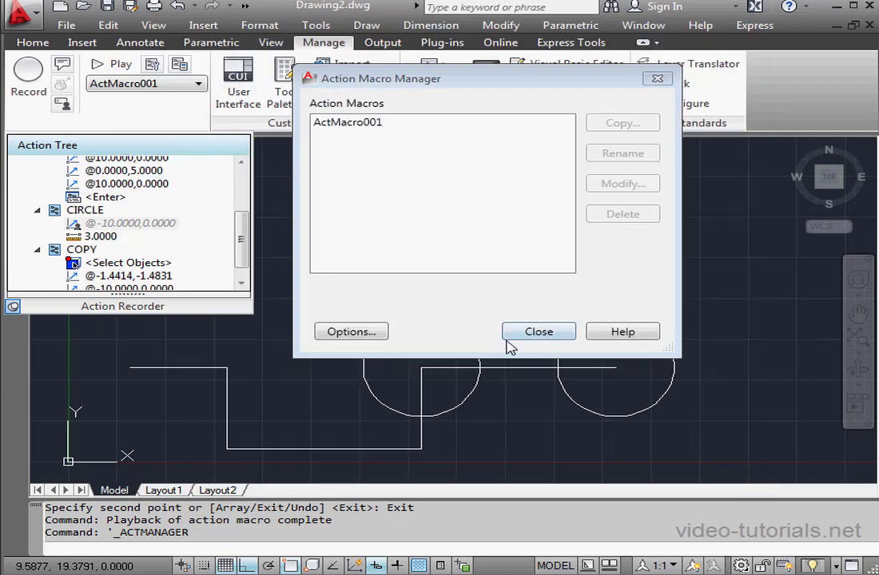
Copy ActMacro001 to a new action macro named ActMacro002 in the Action Macro Manager and close the manager
click(350, 126)
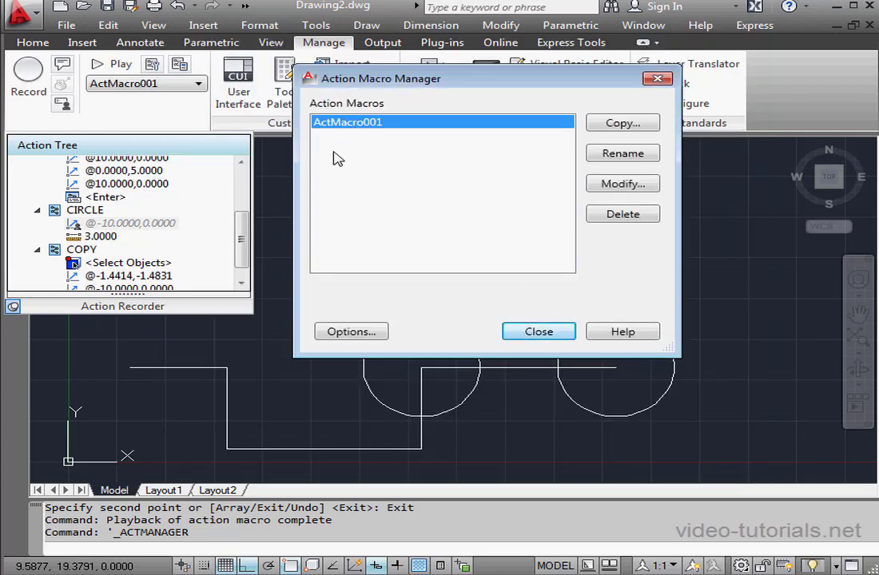
click(623, 124)
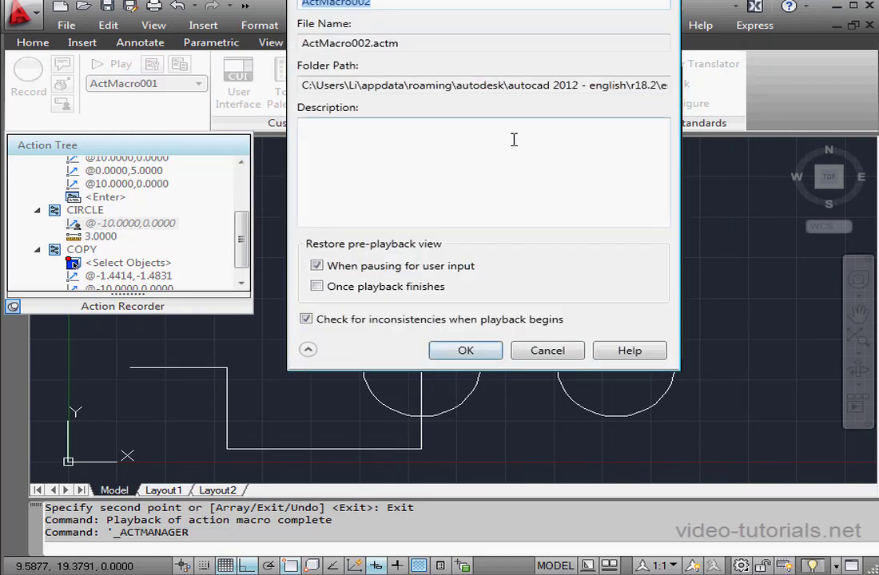
drag(502, 0, 519, 37)
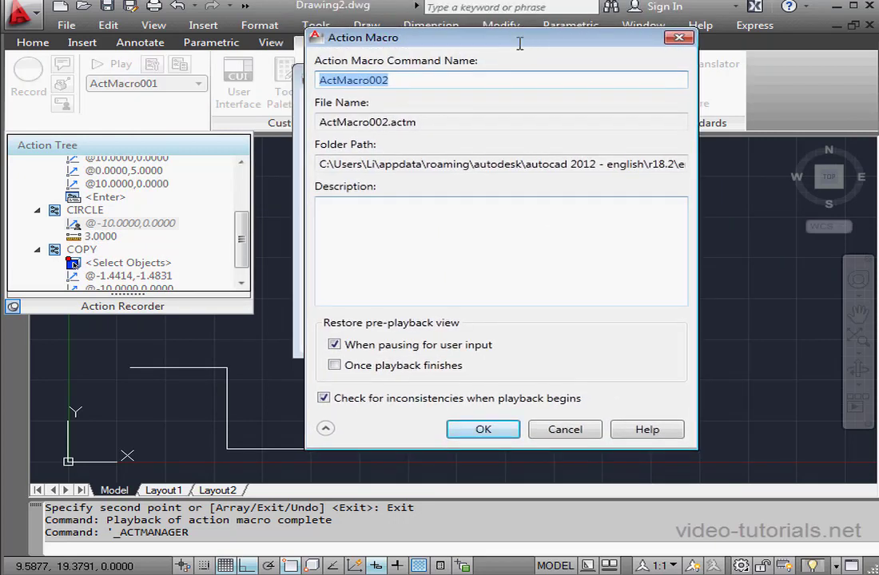
click(503, 431)
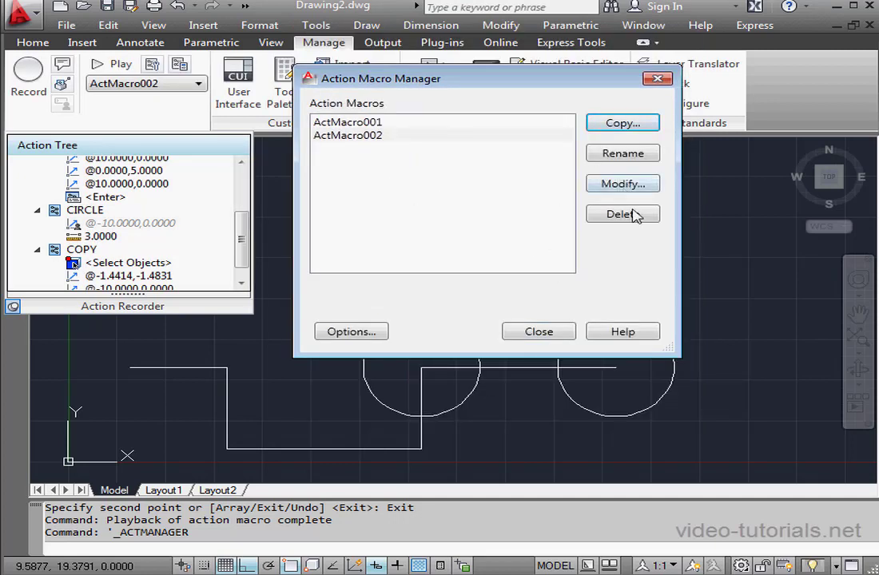
click(539, 331)
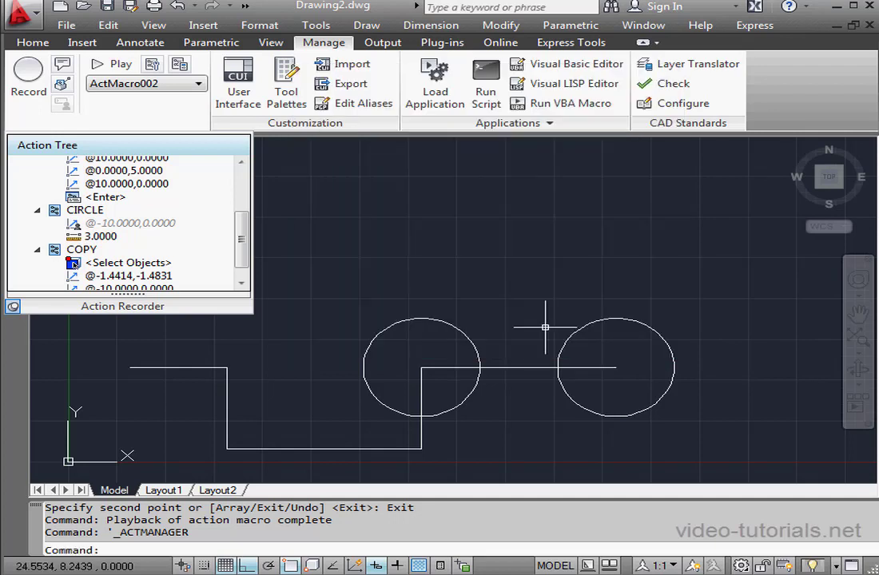
Switch the current action macro to ActMacro001 and back to ActMacro002 to view each action tree
click(199, 84)
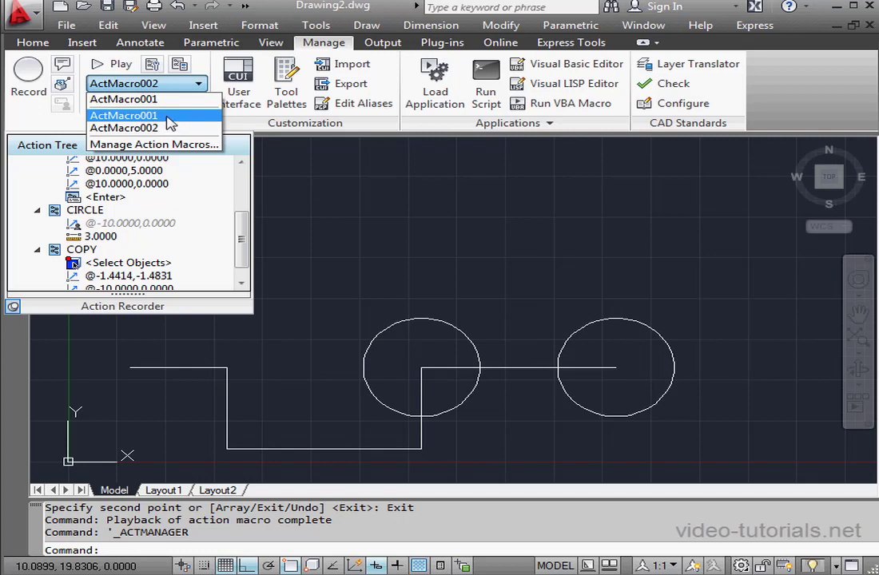
click(167, 117)
click(182, 86)
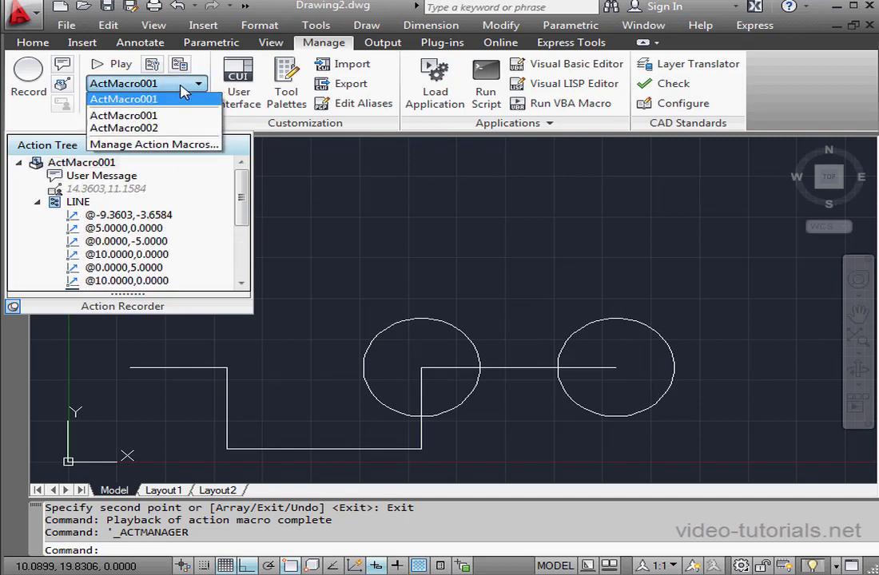
click(166, 128)
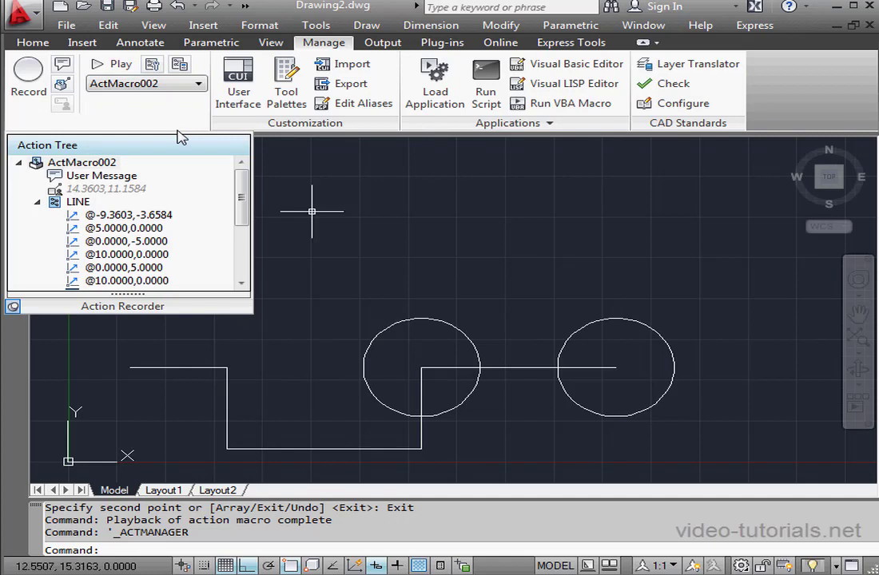